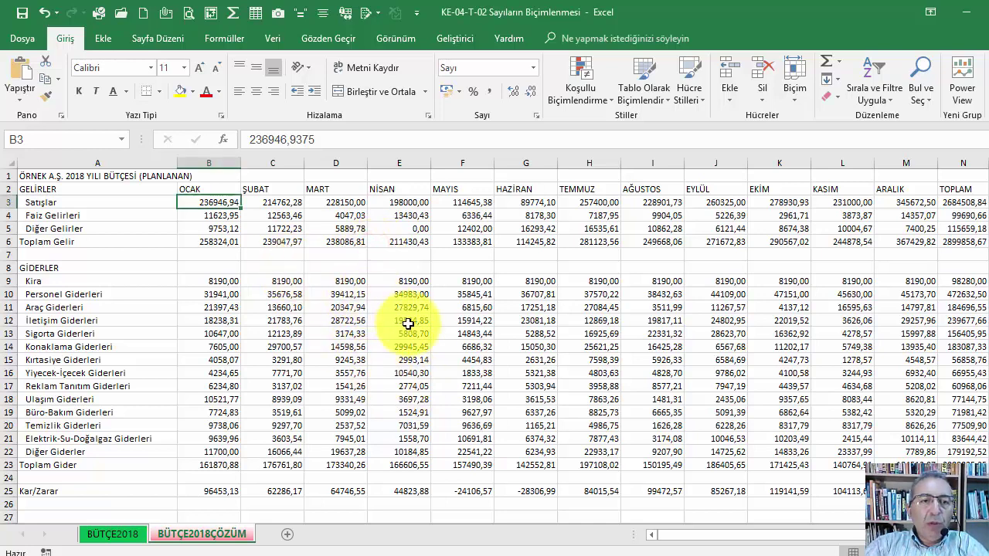
# Step: Narrow column A so the budget table from OCAK to TOPLAM fits in view
pyautogui.scroll(-3, 397, 341)
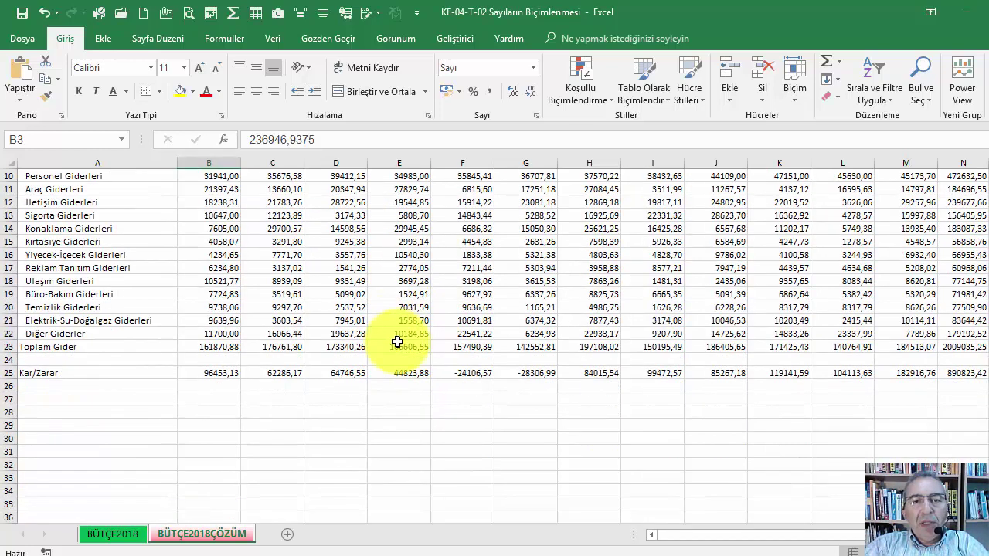
pyautogui.scroll(3, 397, 341)
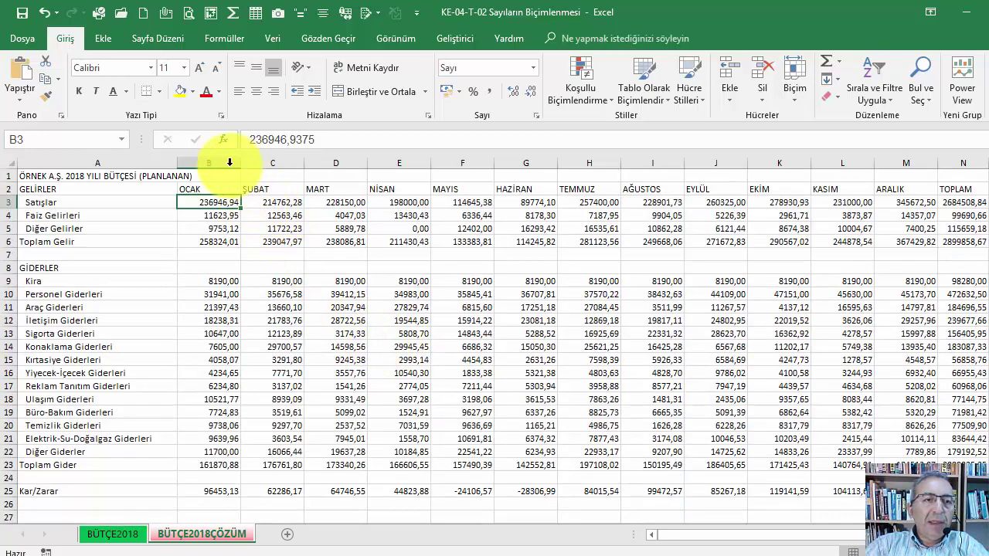
pyautogui.moveTo(177, 162); pyautogui.dragTo(159, 162)
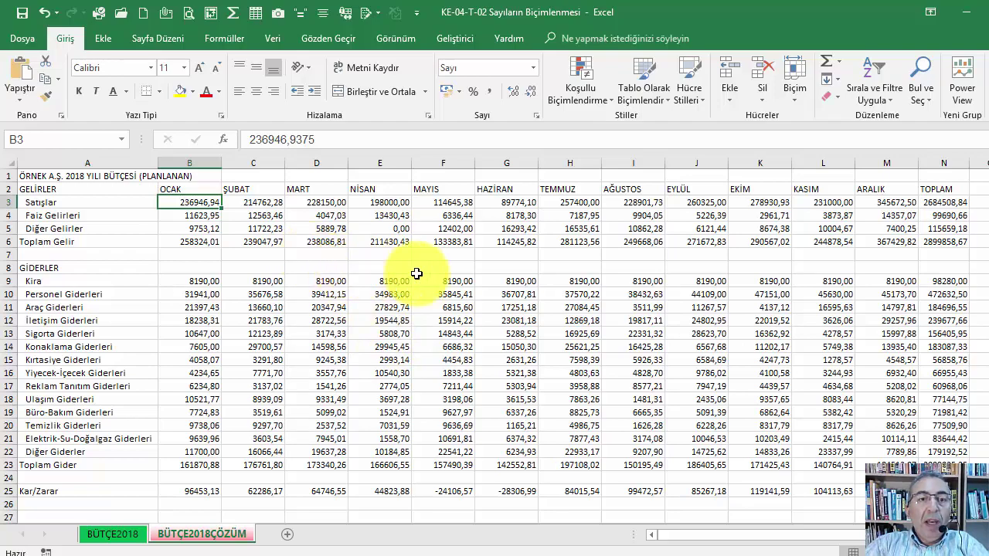
pyautogui.scroll(-2, 265, 255)
pyautogui.scroll(2, 448, 312)
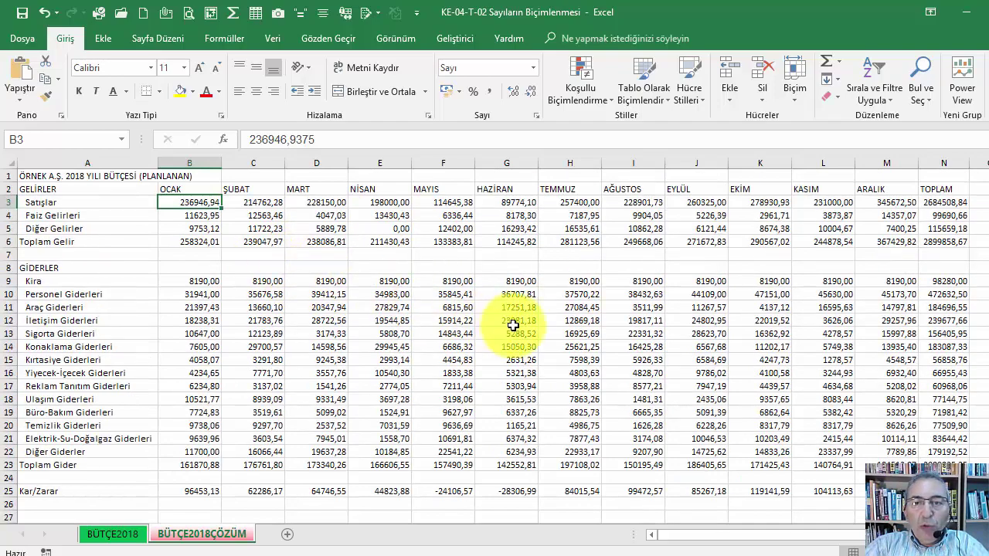
pyautogui.scroll(3, 392, 280)
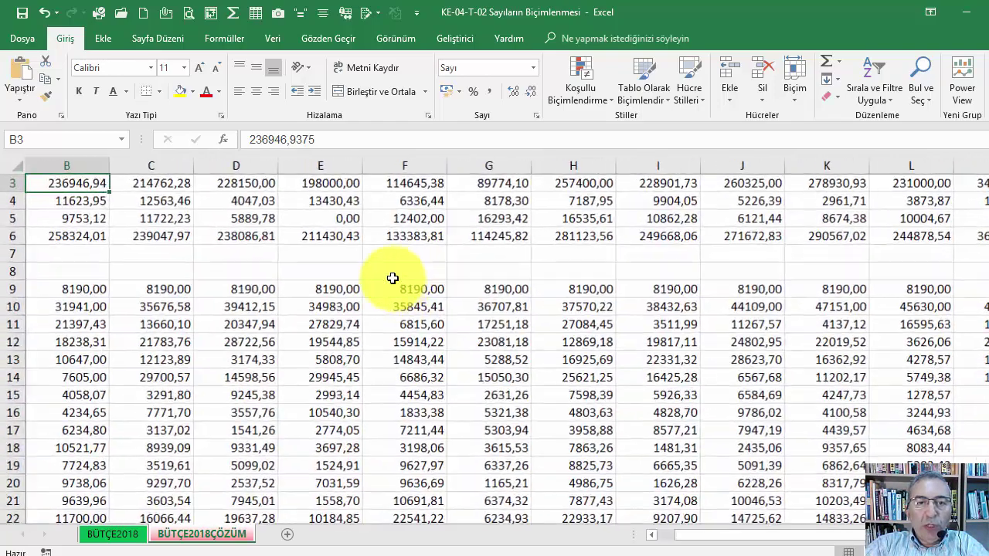
pyautogui.scroll(-5, 388, 278)
pyautogui.scroll(6, 388, 280)
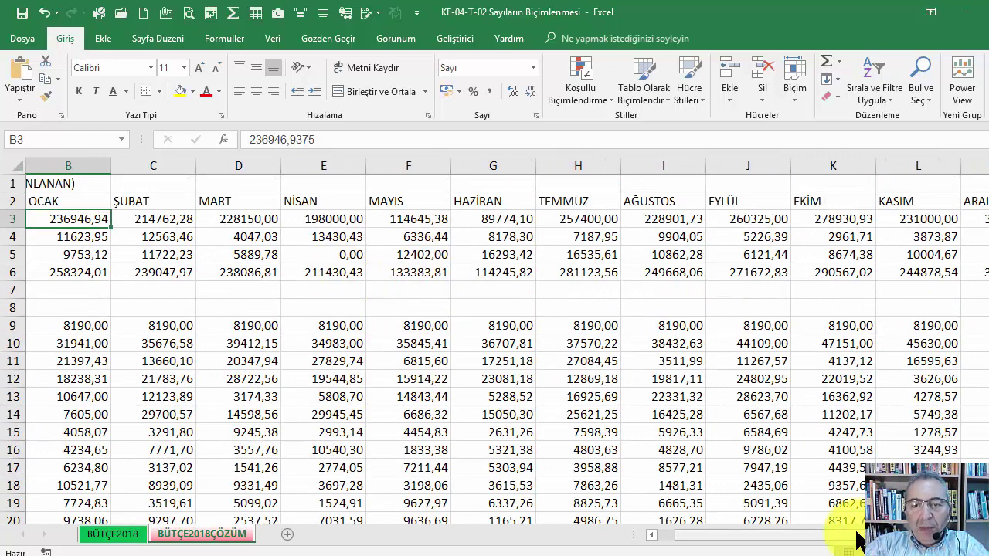
pyautogui.moveTo(849, 533); pyautogui.dragTo(750, 532)
pyautogui.click(336, 254)
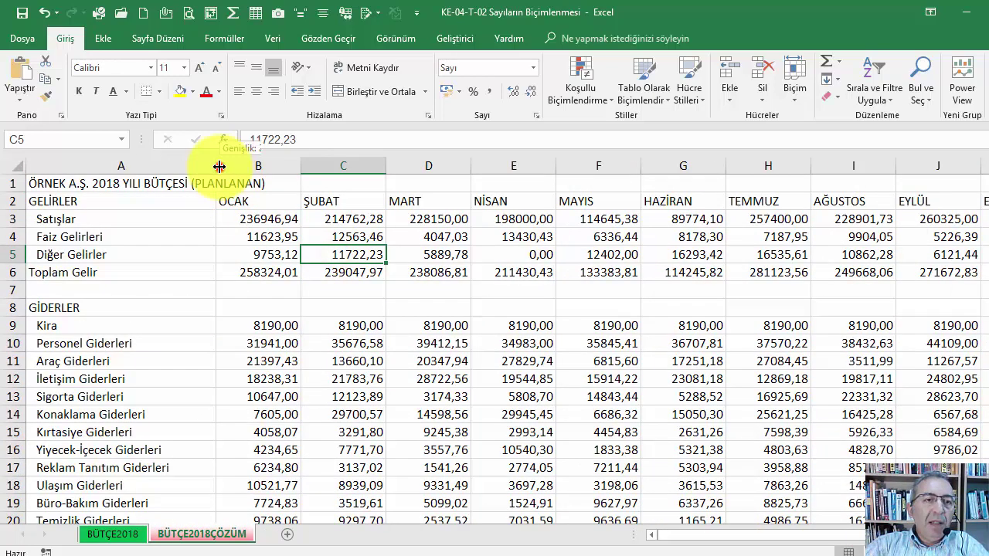
pyautogui.moveTo(216, 165); pyautogui.dragTo(179, 165)
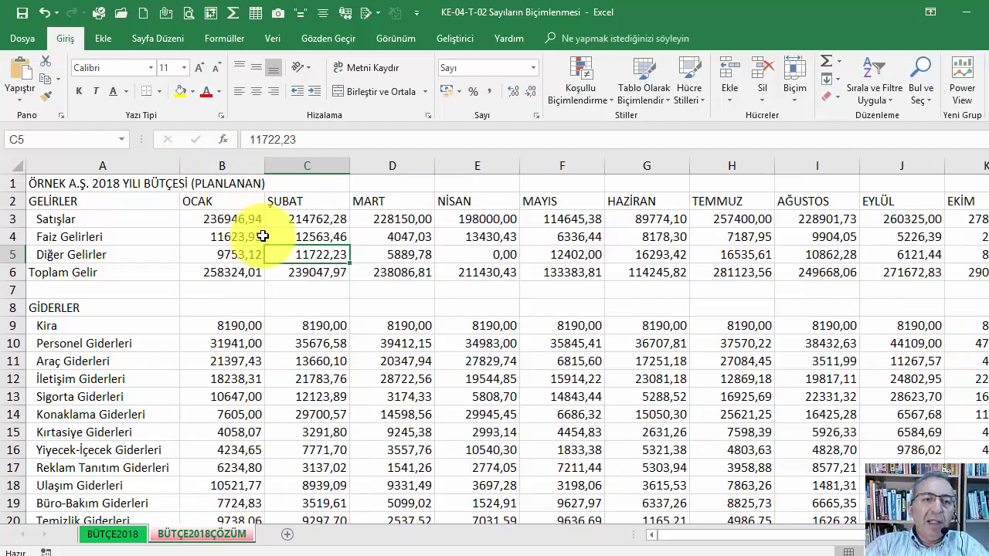
pyautogui.scroll(-3, 269, 233)
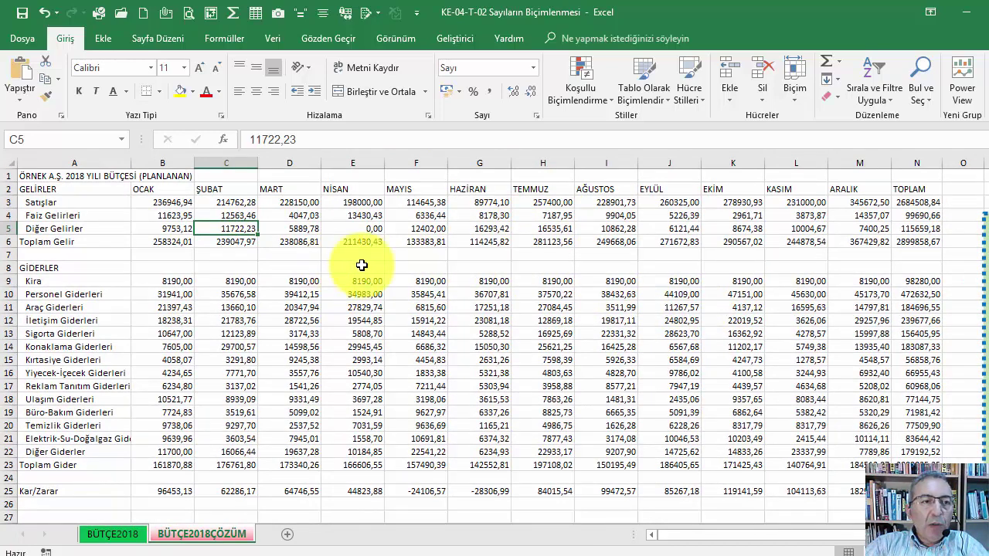
# Step: Apply the comma style with thousands separators to the income figures in B3:N6
pyautogui.click(156, 203)
pyautogui.click(156, 202)
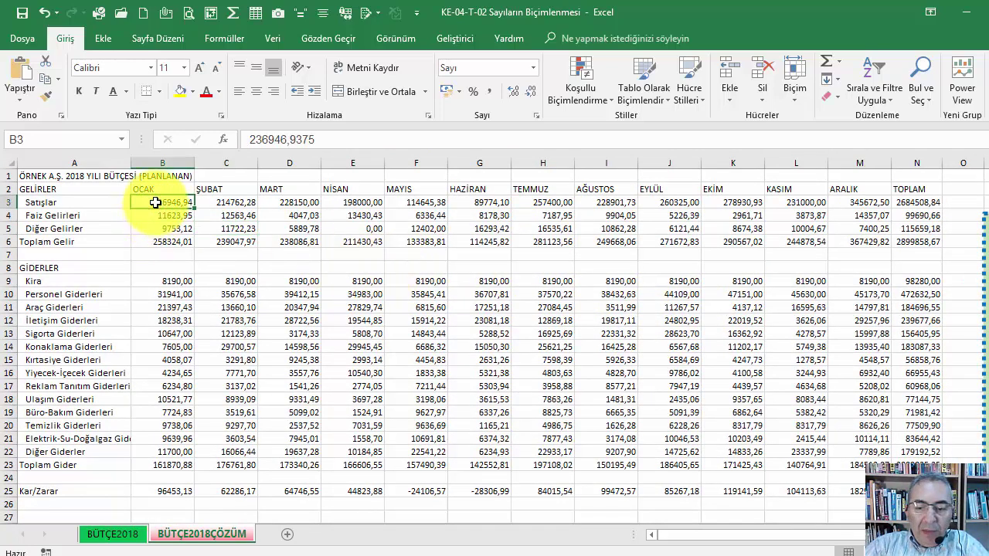
pyautogui.moveTo(155, 203); pyautogui.dragTo(870, 245)
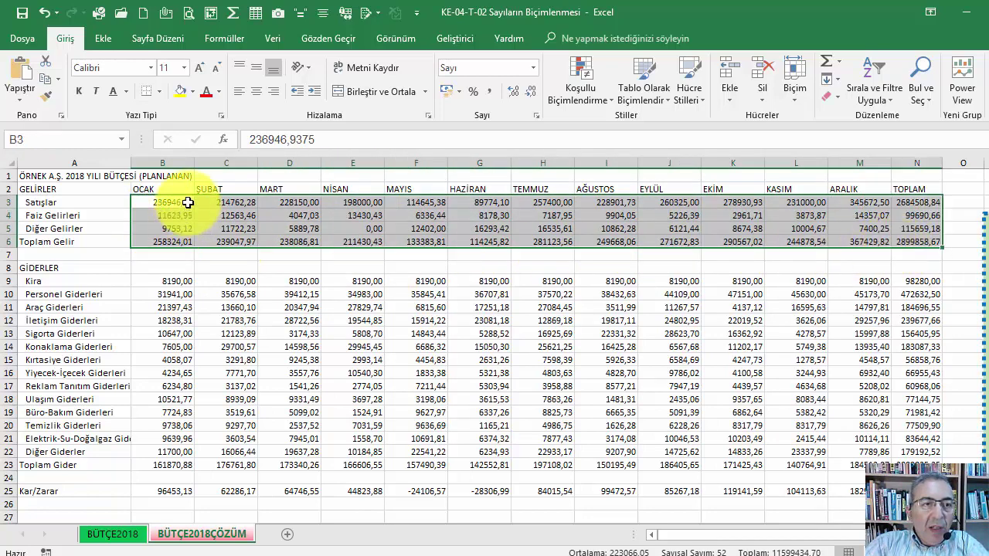
pyautogui.click(187, 200)
pyautogui.hotkey('ctrl', 'shift', 'Right')
pyautogui.hotkey('ctrl', 'shift', 'Down')
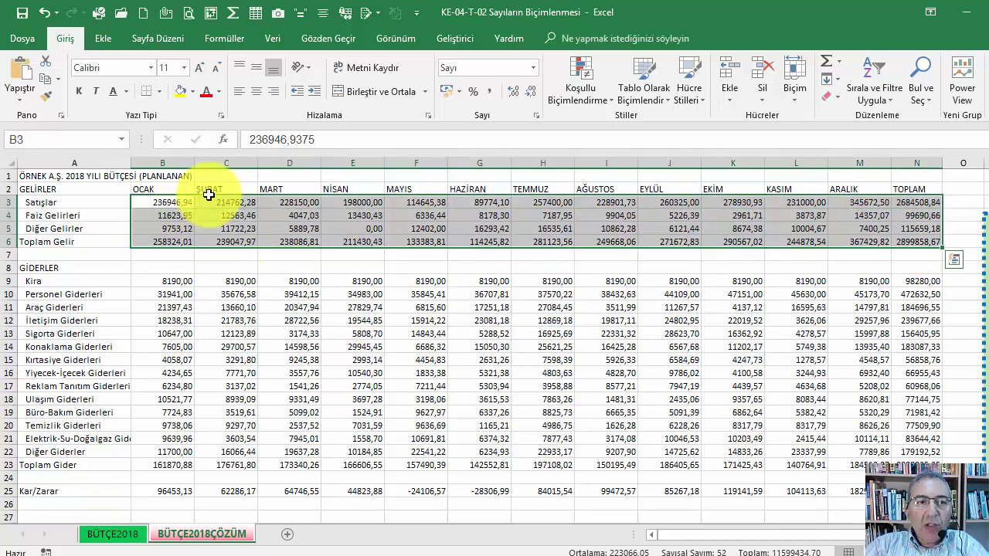
pyautogui.click(488, 89)
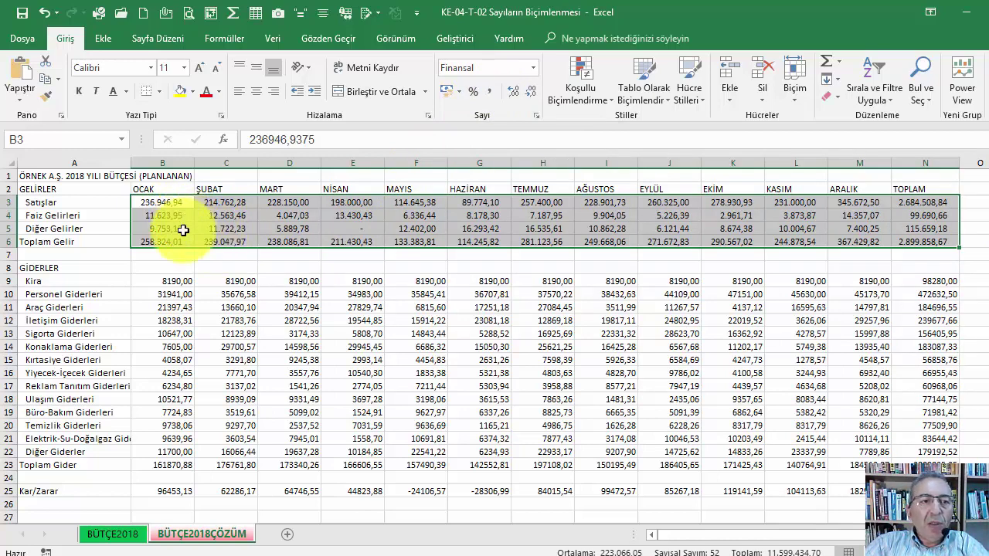
# Step: Apply the comma style to the whole block of budget figures in B3:N25, including expenses and Kar/Zarar
pyautogui.click(166, 280)
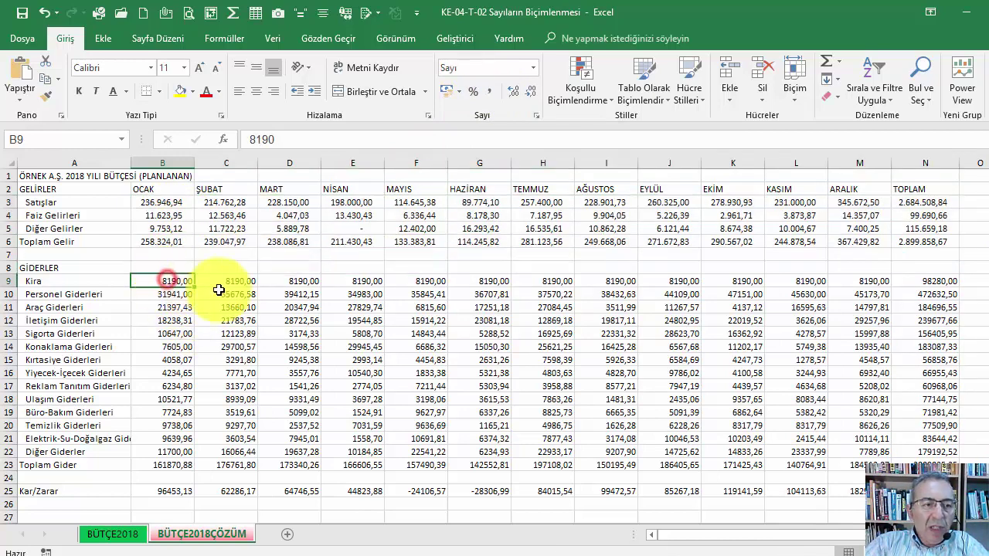
pyautogui.hotkey('ctrl', 'shift', 'Right')
pyautogui.hotkey('ctrl', 'shift', 'Down')
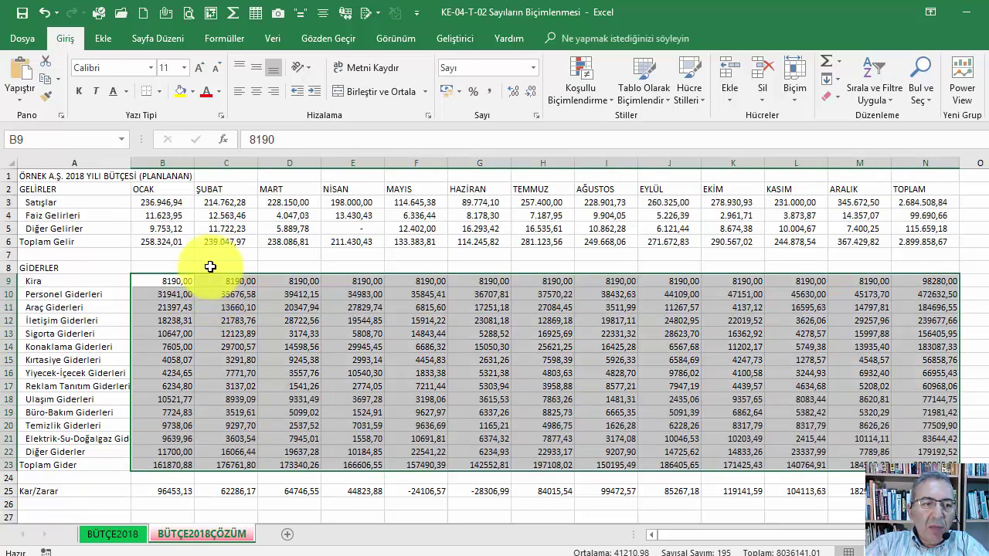
pyautogui.click(183, 239)
pyautogui.moveTo(156, 202); pyautogui.dragTo(927, 494)
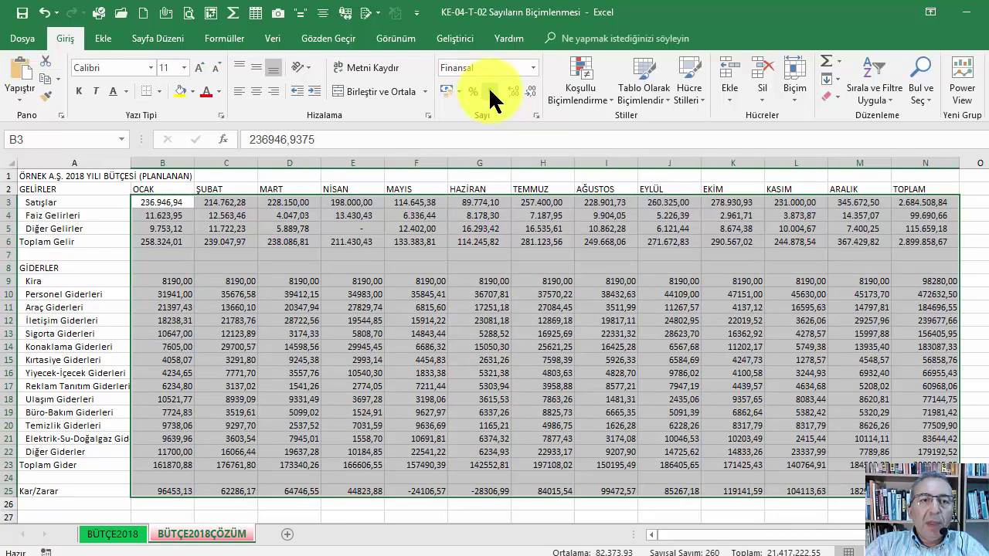
pyautogui.click(491, 91)
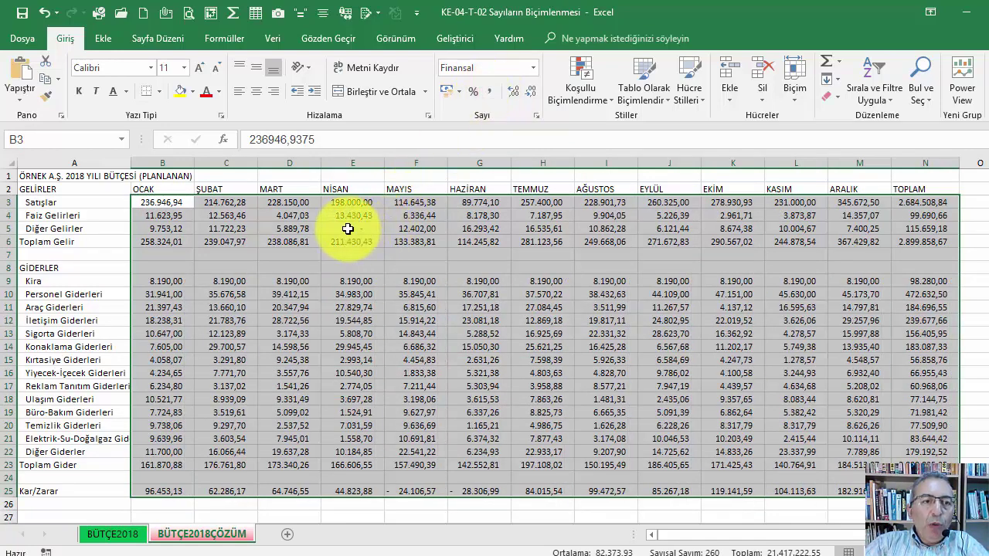
# Step: Undo the comma style formatting on the income and expense figures
pyautogui.hotkey('ctrl', 'z')
pyautogui.keyDown('ctrl'); pyautogui.scroll(2, 365, 221); pyautogui.keyUp('ctrl')
pyautogui.press('Down')
pyautogui.press('Down')
pyautogui.press('Right')
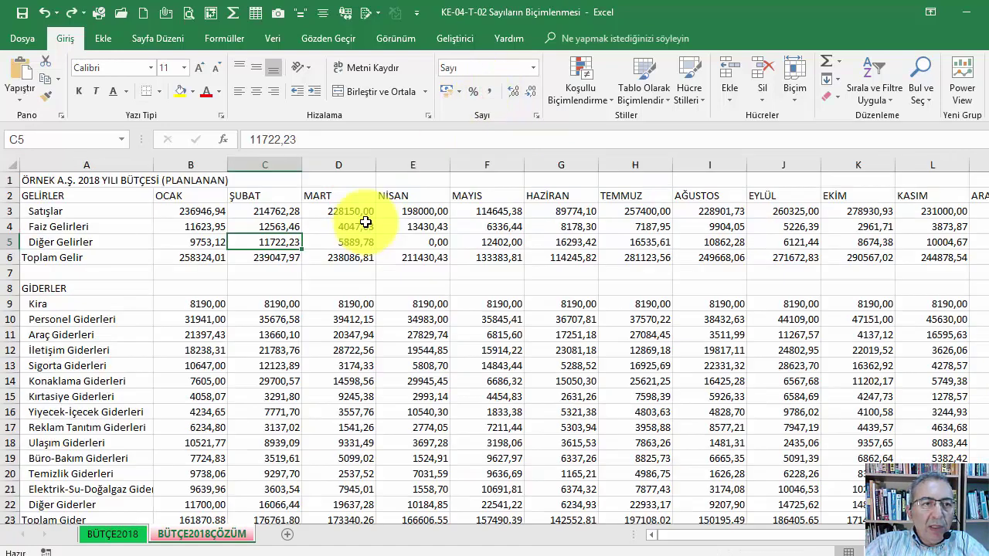
pyautogui.keyDown('ctrl'); pyautogui.scroll(-1, 259, 223); pyautogui.keyUp('ctrl')
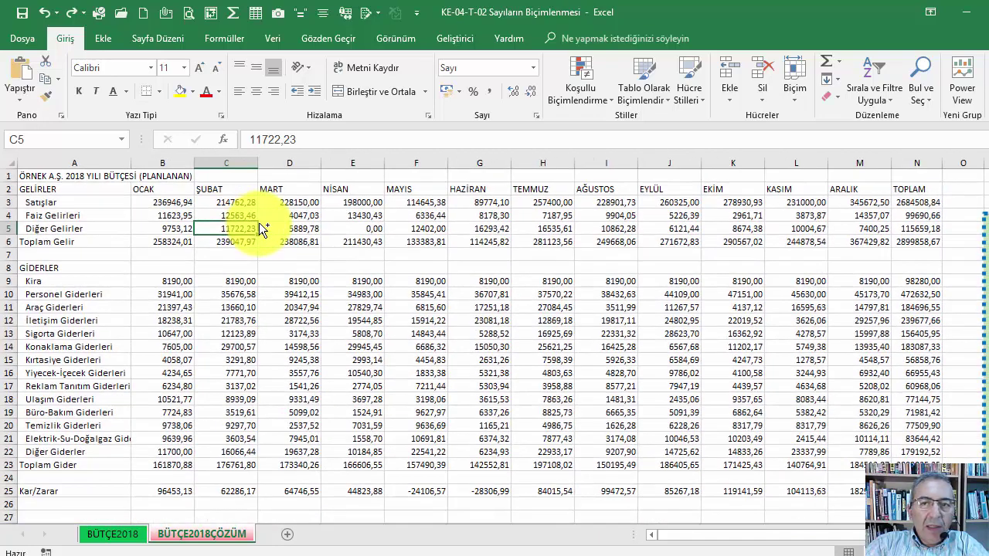
# Step: Format the budget figures in B3:N25 as numbers with thousands separators and two decimals
pyautogui.click(158, 202)
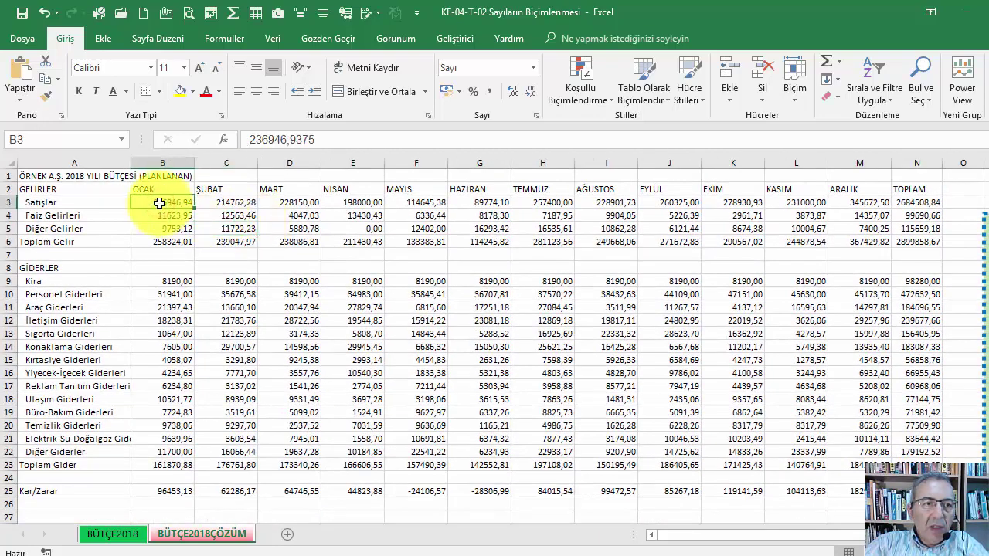
pyautogui.moveTo(158, 203); pyautogui.dragTo(917, 491)
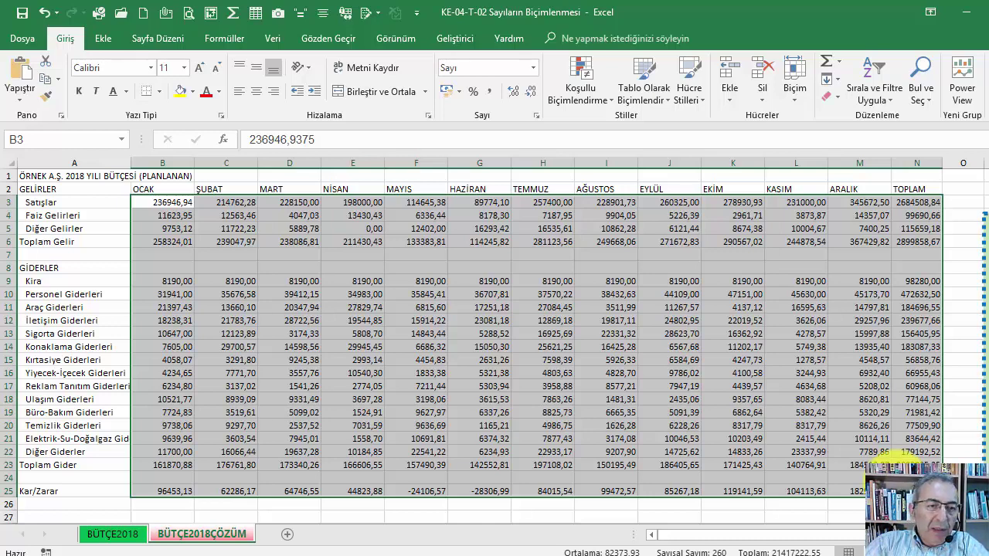
pyautogui.click(938, 485)
pyautogui.click(417, 307)
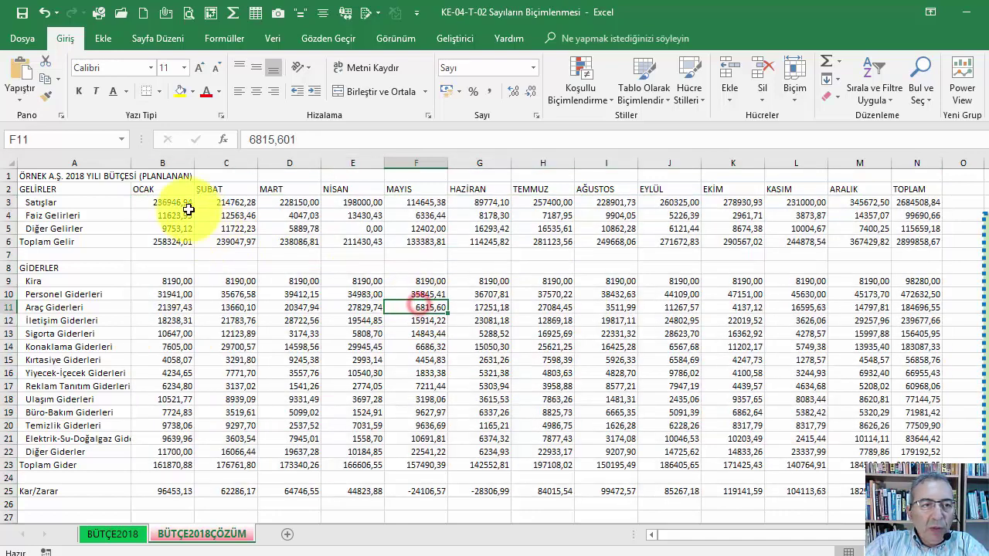
pyautogui.moveTo(187, 206); pyautogui.dragTo(905, 428)
pyautogui.hotkey('ctrl', 'shift', '1')
pyautogui.scroll(2, 811, 429)
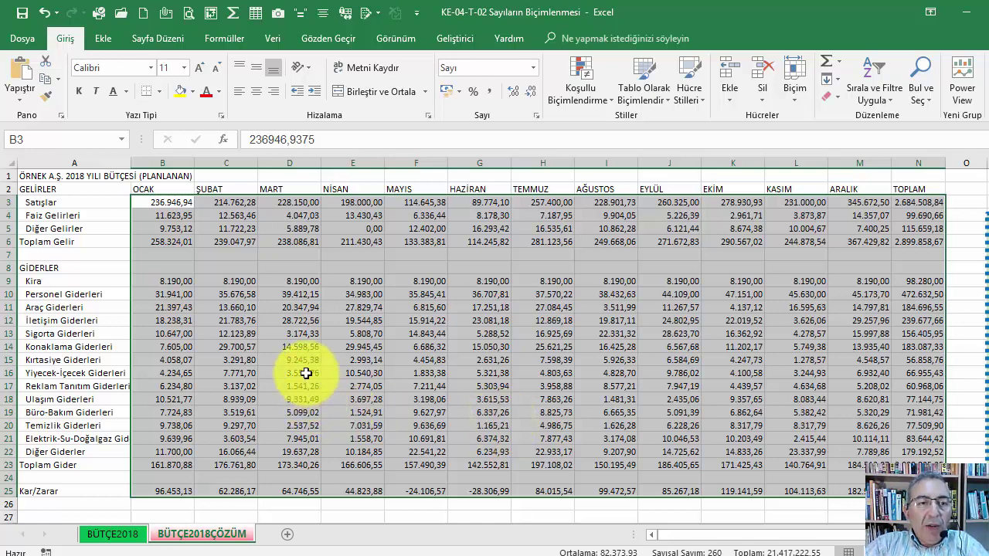
# Step: Set the number format of the figures in B3:N25 to Sayı, without thousands separators
pyautogui.click(532, 68)
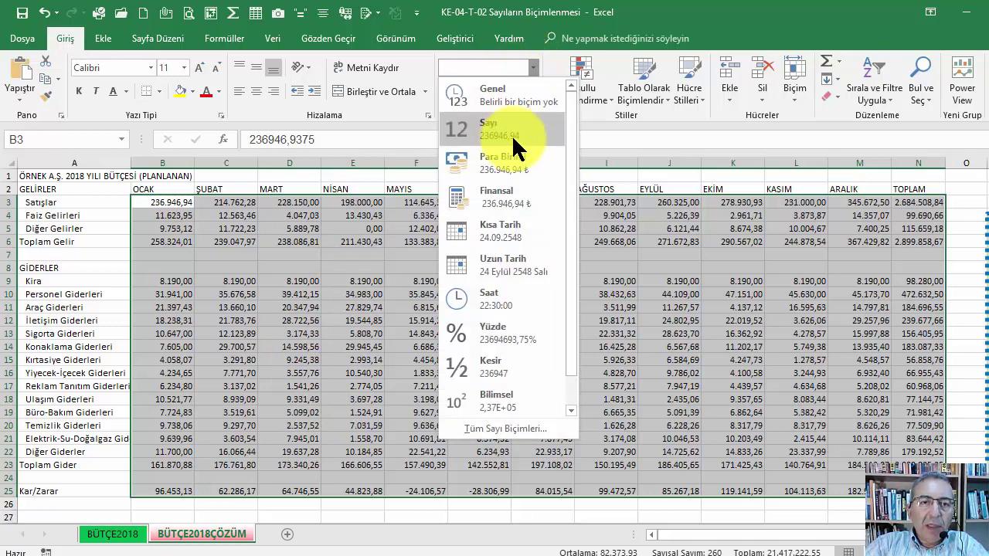
pyautogui.click(520, 131)
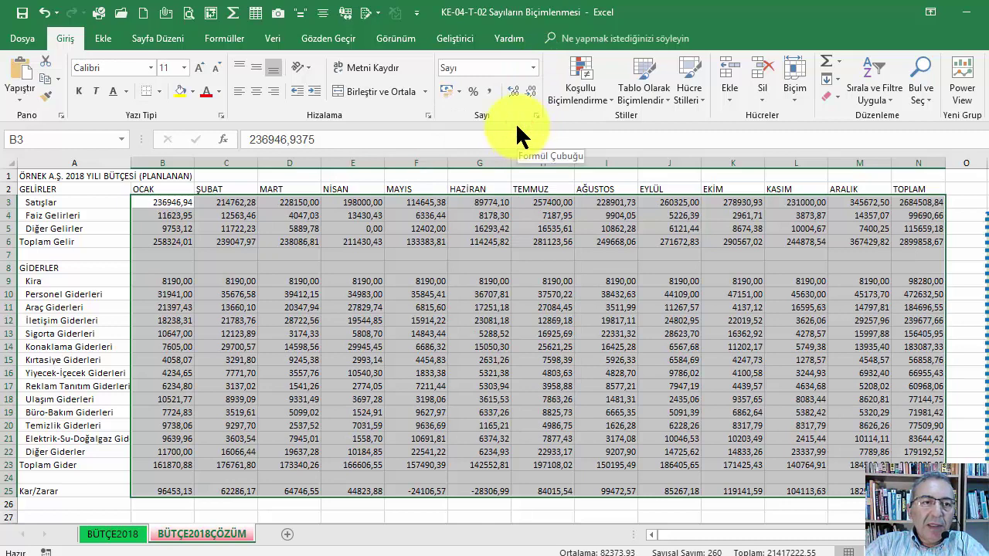
pyautogui.click(533, 68)
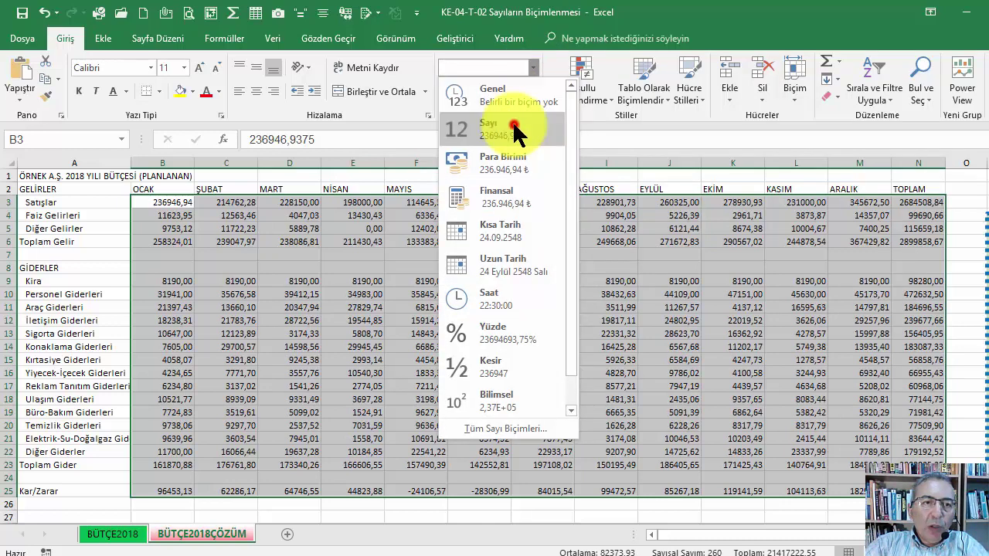
pyautogui.click(513, 121)
pyautogui.click(533, 68)
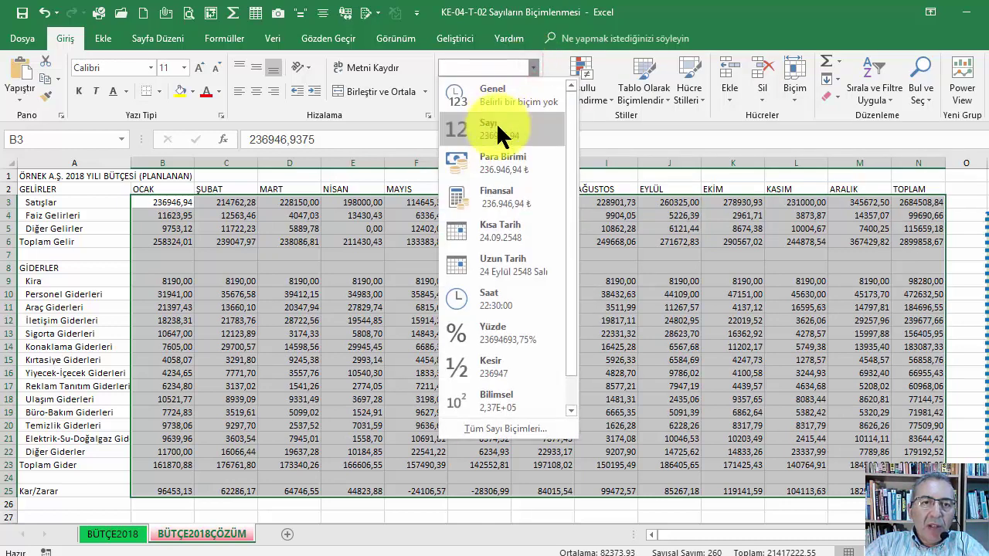
pyautogui.click(500, 134)
pyautogui.click(532, 68)
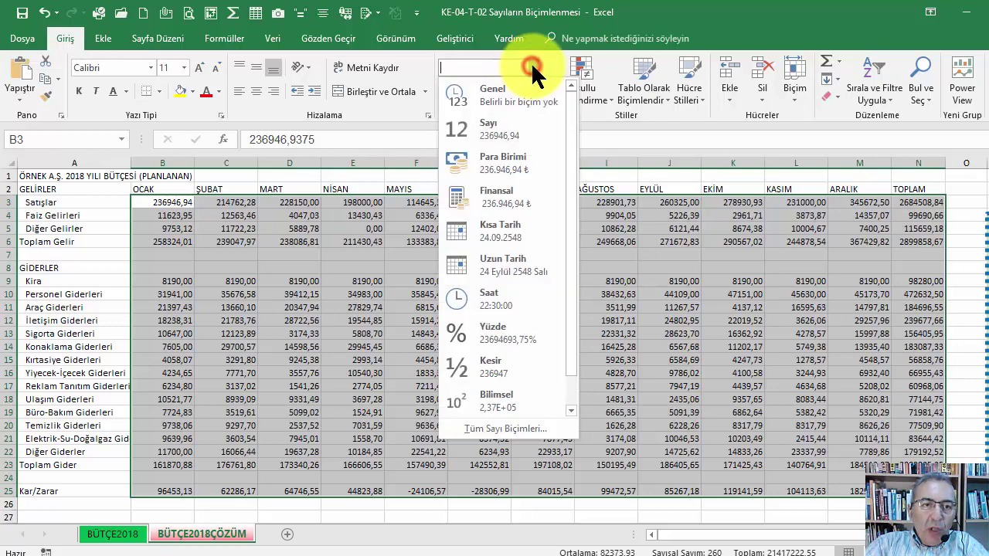
pyautogui.click(500, 123)
pyautogui.rightClick(245, 218)
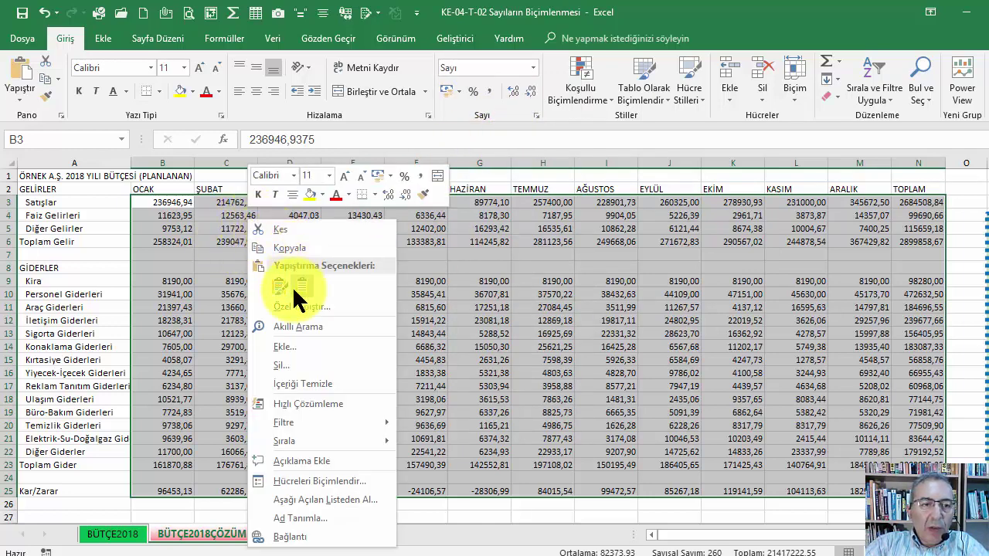
pyautogui.click(335, 478)
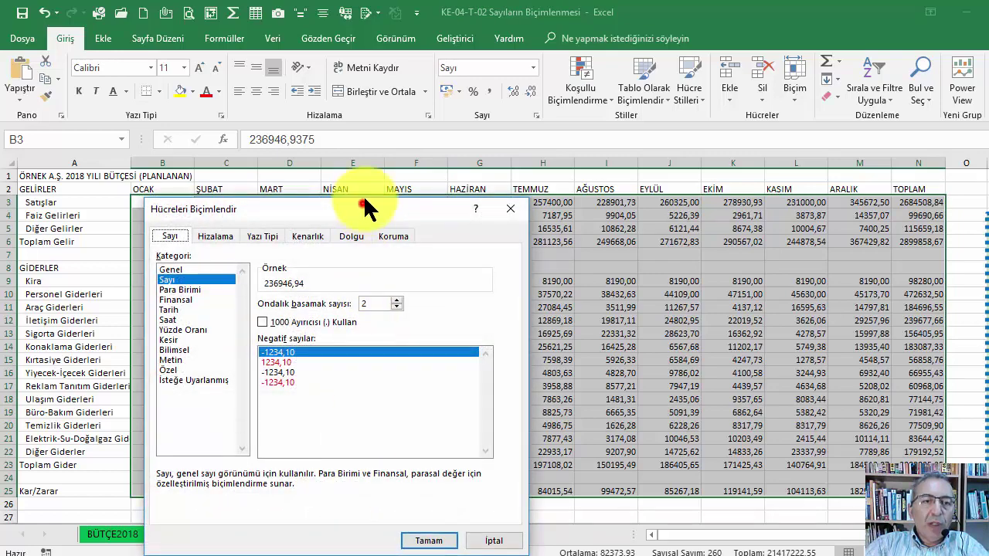
pyautogui.moveTo(367, 208); pyautogui.dragTo(455, 122)
pyautogui.click(588, 451)
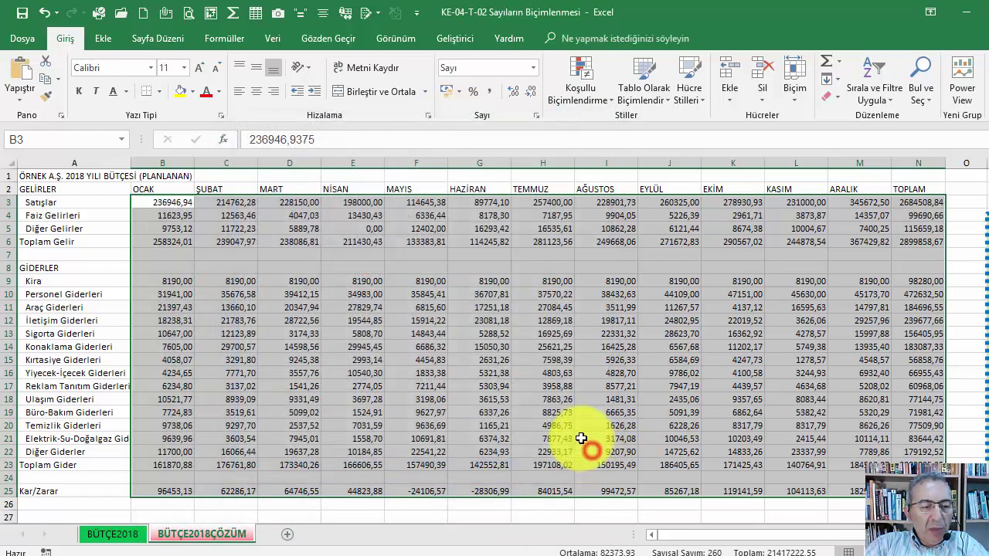
pyautogui.hotkey('ctrl', '1')
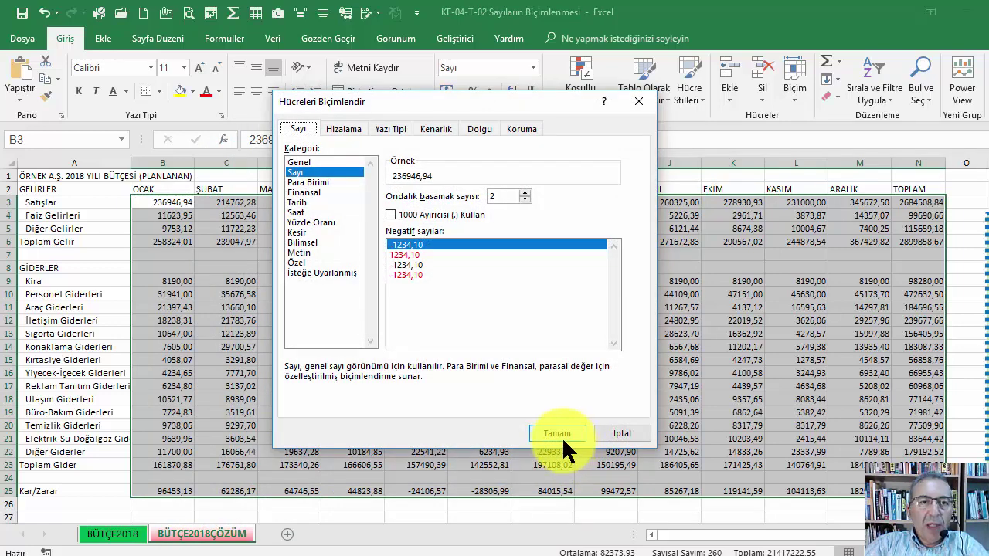
pyautogui.click(627, 435)
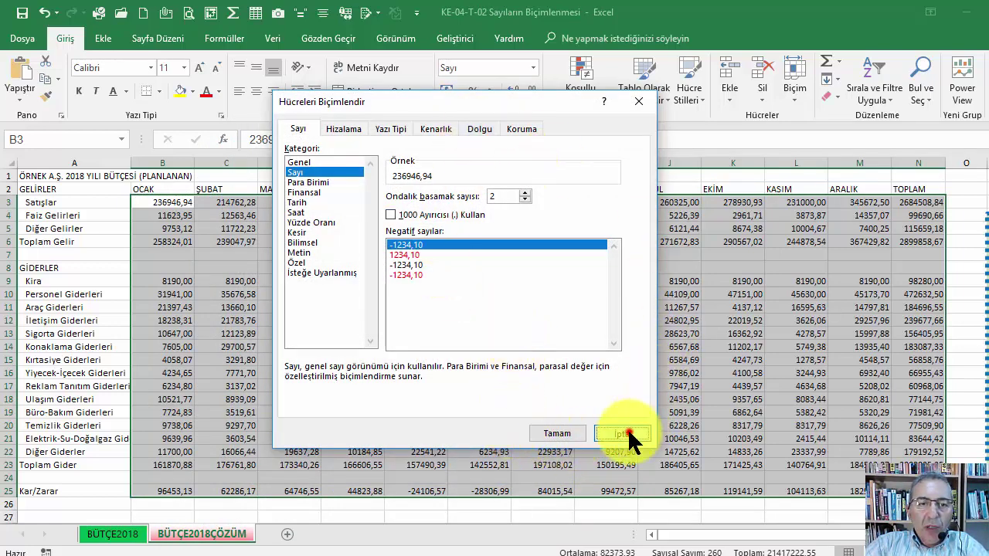
# Step: Preview the Genel and Sayı categories in the cell formatting dialog for the budget figures, trying different decimal counts and ending at two
pyautogui.rightClick(381, 231)
pyautogui.click(449, 493)
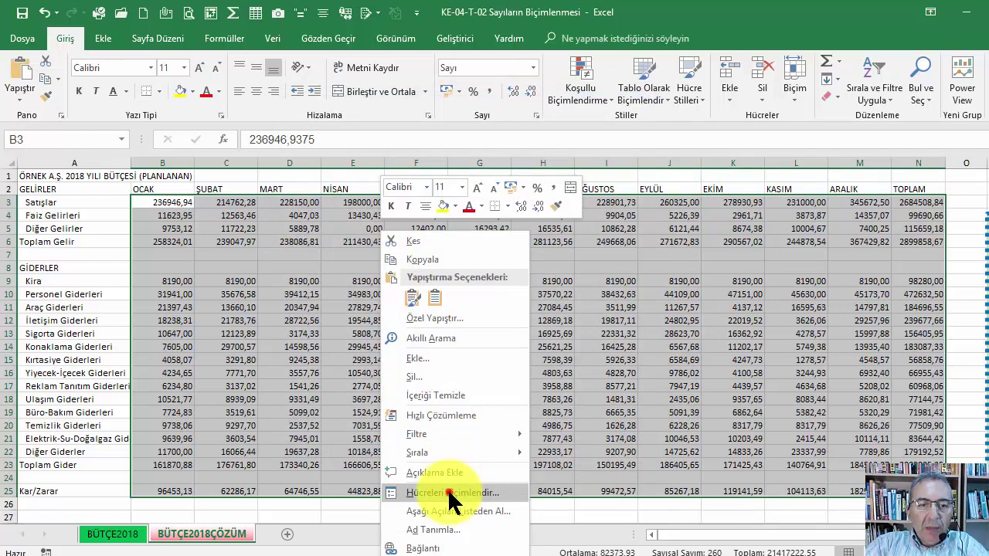
pyautogui.moveTo(452, 203); pyautogui.dragTo(497, 155)
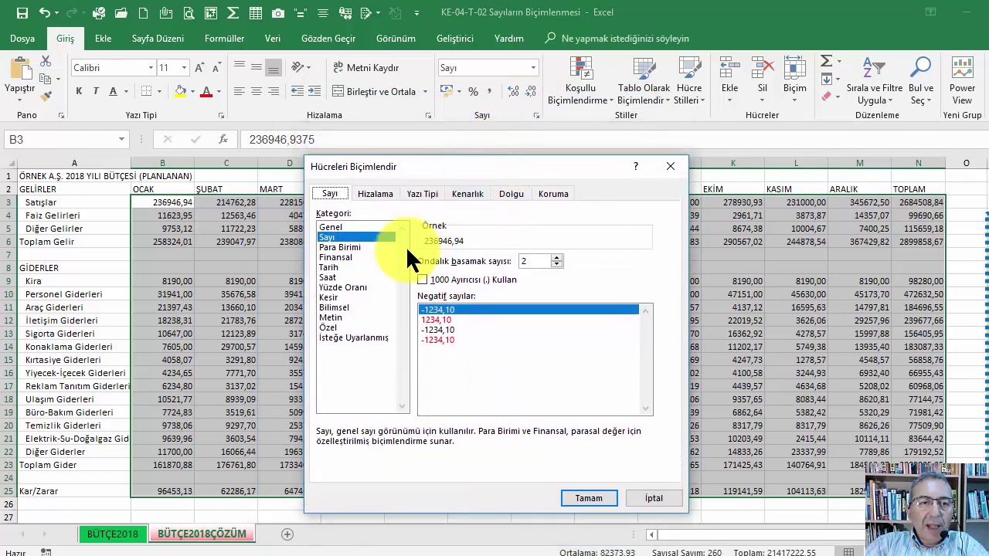
pyautogui.click(345, 227)
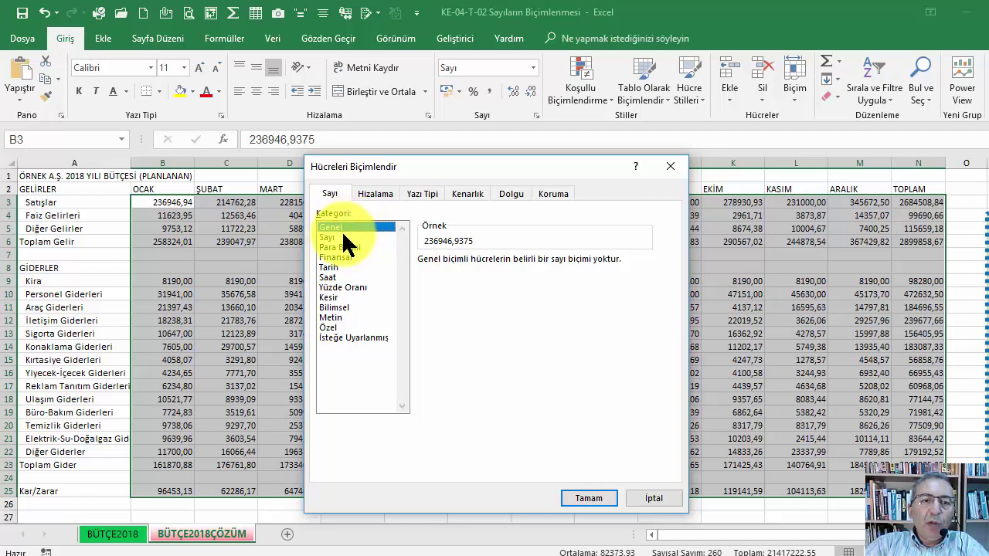
pyautogui.click(332, 236)
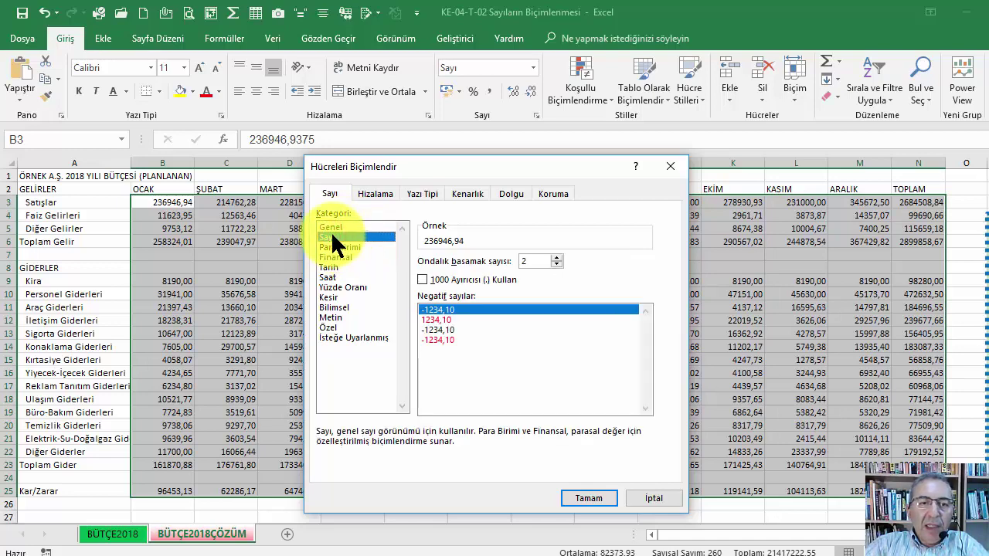
pyautogui.click(556, 257)
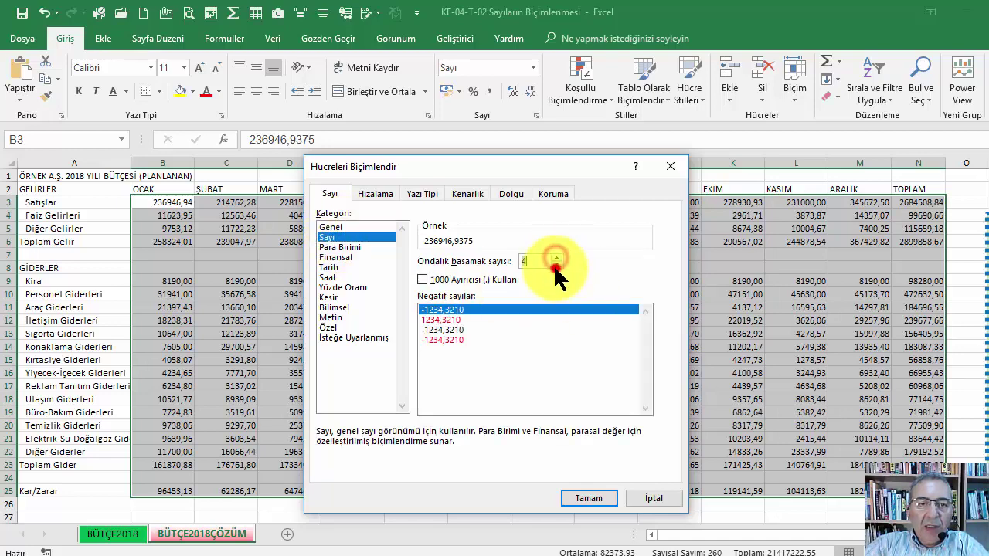
pyautogui.click(554, 264)
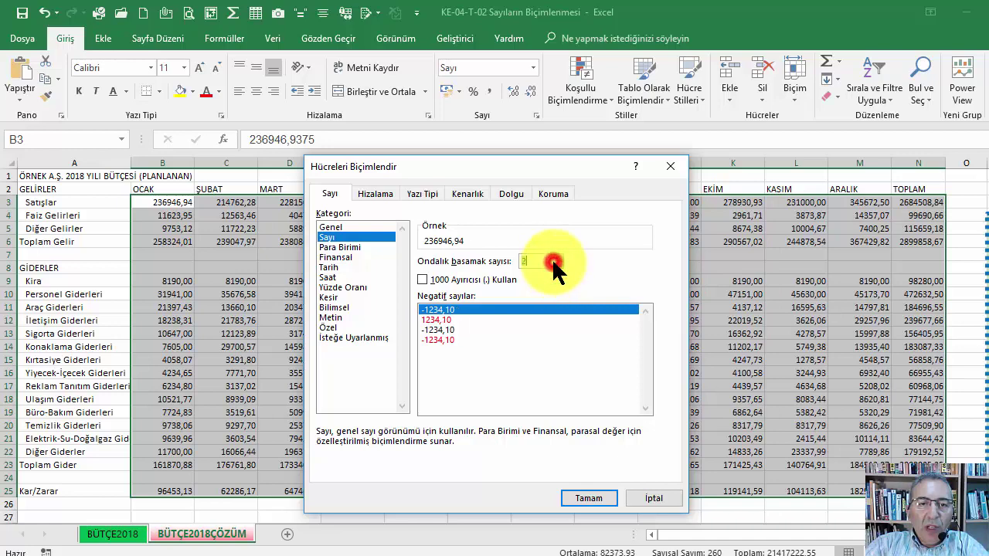
# Step: Try the 1000 separator and the red, minus-signed negative style in the Sayı category for the budget figures
pyautogui.click(425, 277)
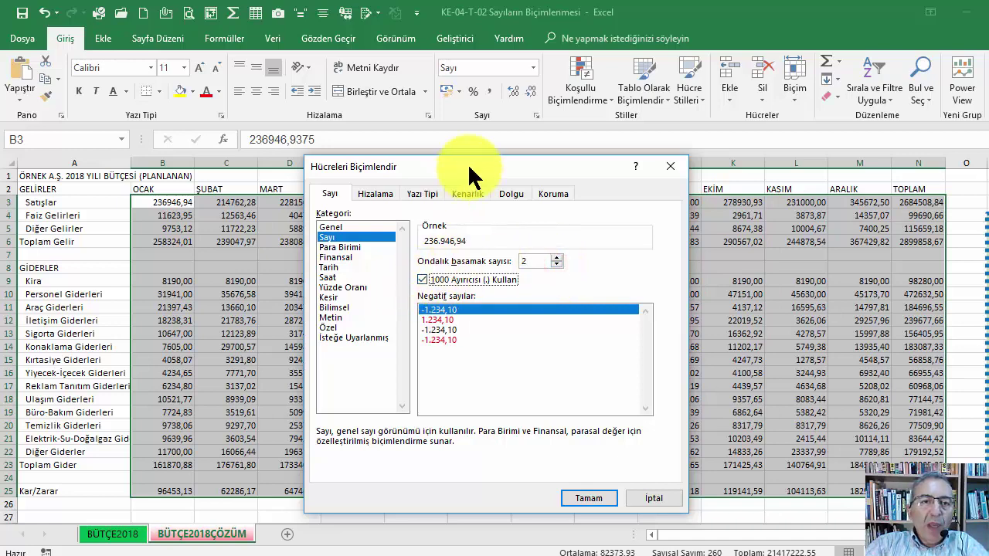
pyautogui.moveTo(470, 170); pyautogui.dragTo(428, 169)
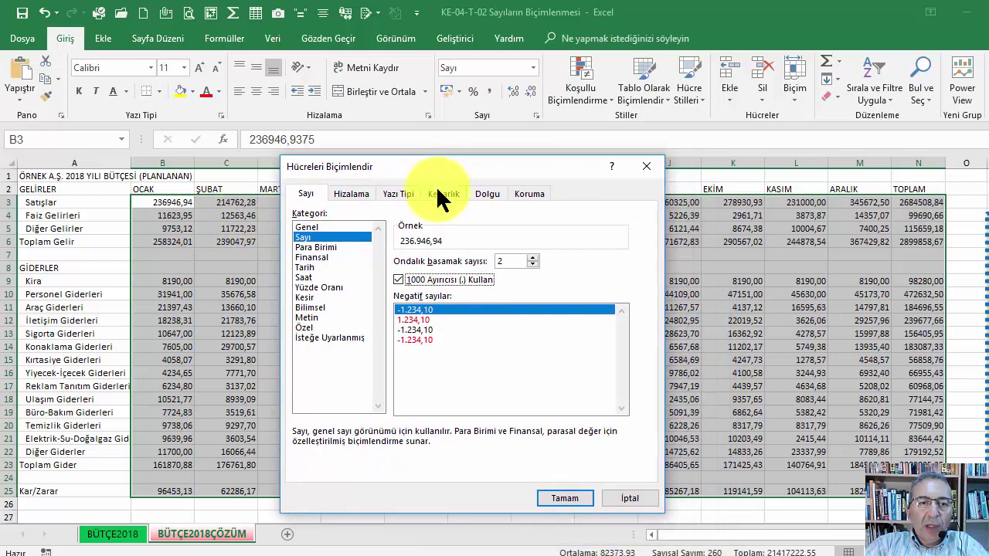
pyautogui.click(415, 340)
pyautogui.click(418, 309)
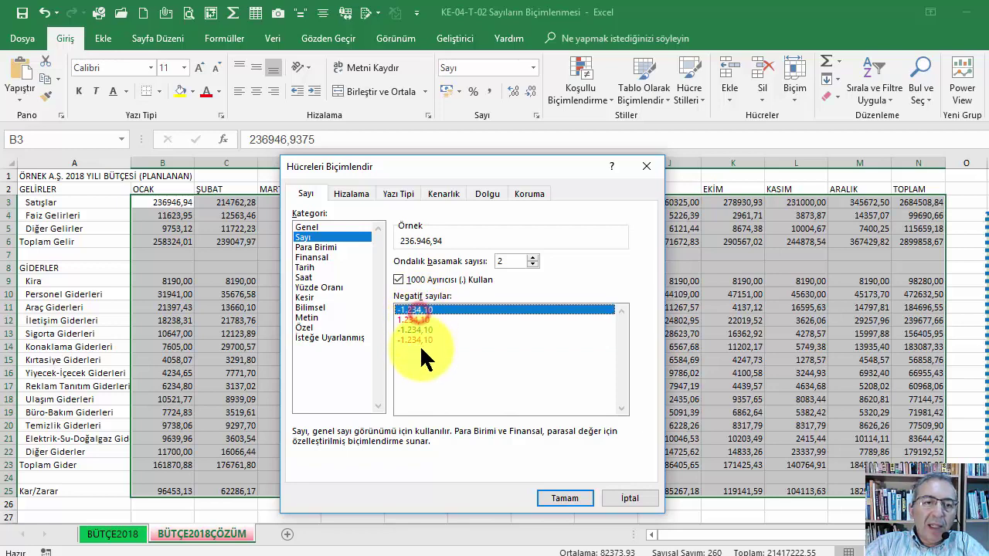
pyautogui.click(419, 341)
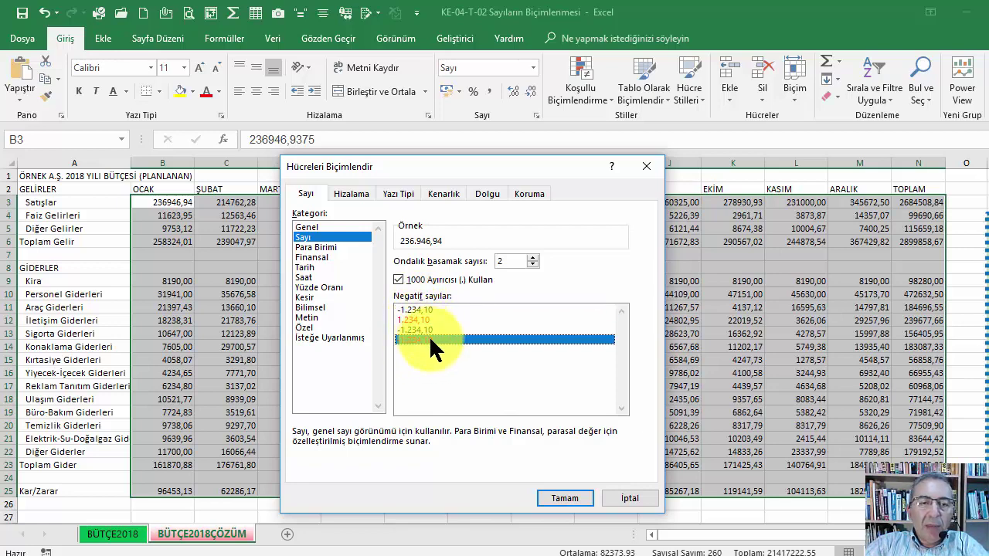
pyautogui.click(427, 309)
pyautogui.click(417, 342)
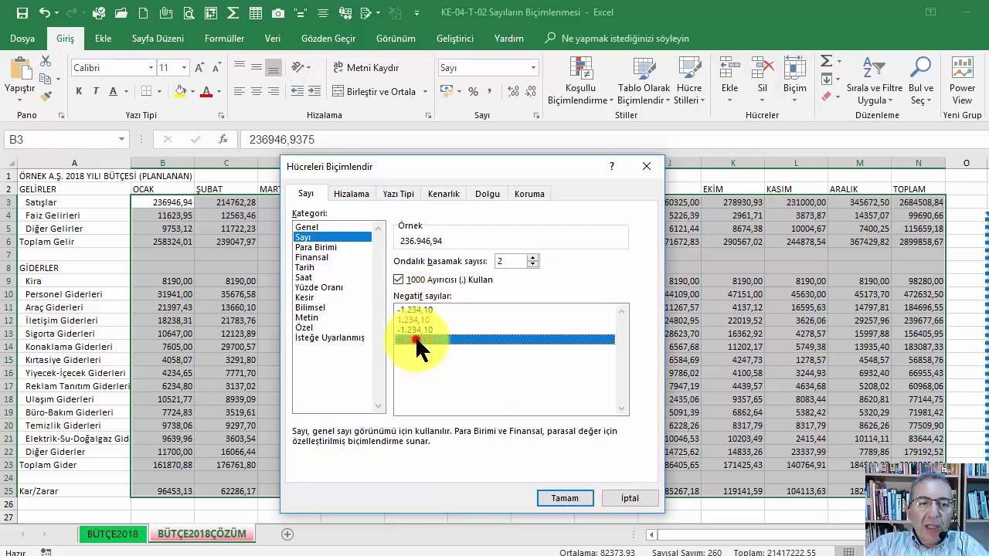
# Step: Compare the options of the Para Birimi and Finansal categories, leaving the cell formatting dialog without applying anything
pyautogui.click(320, 247)
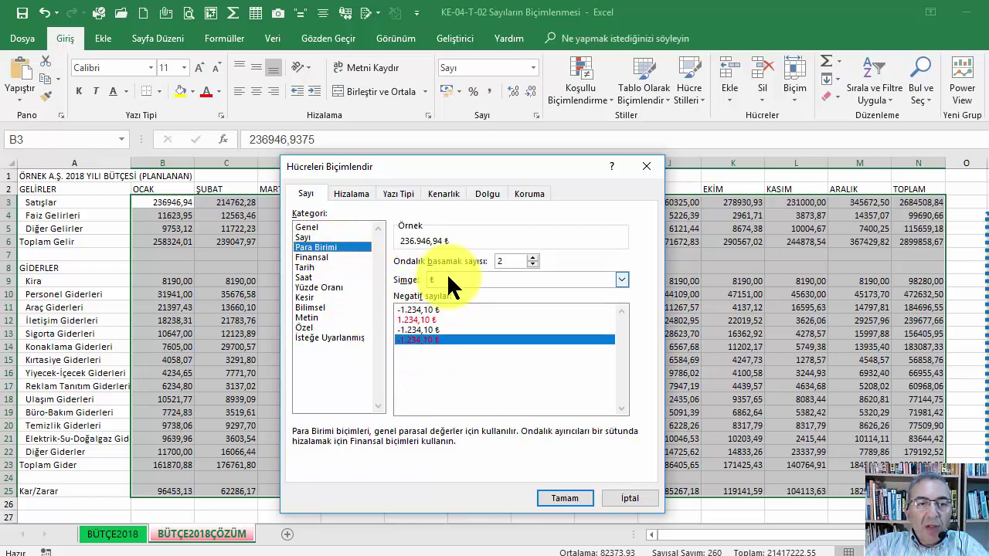
pyautogui.click(340, 257)
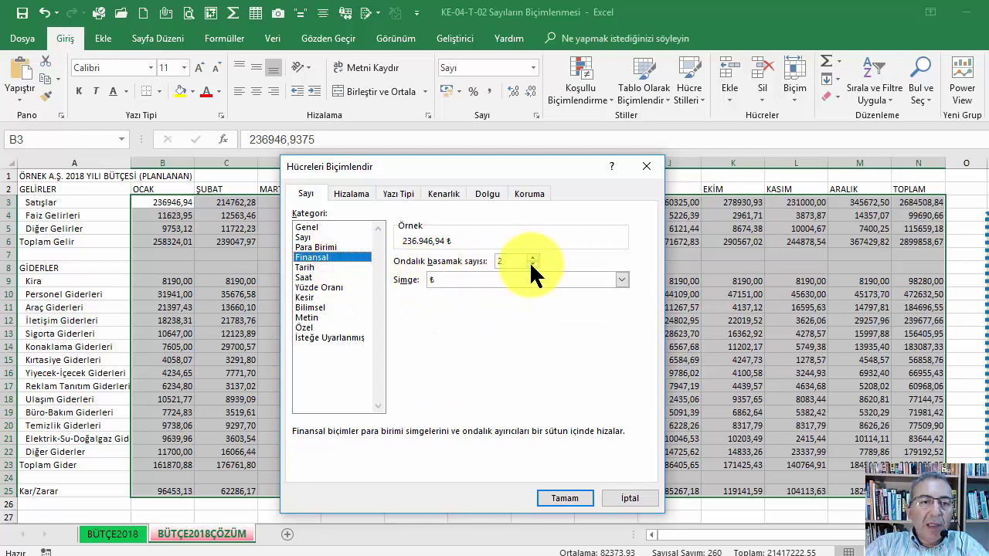
pyautogui.click(331, 247)
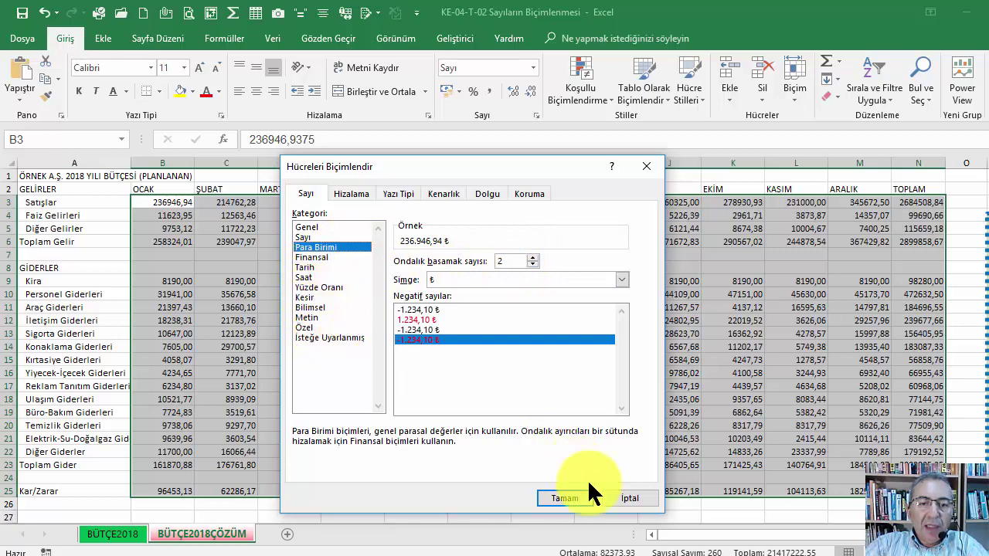
pyautogui.click(627, 499)
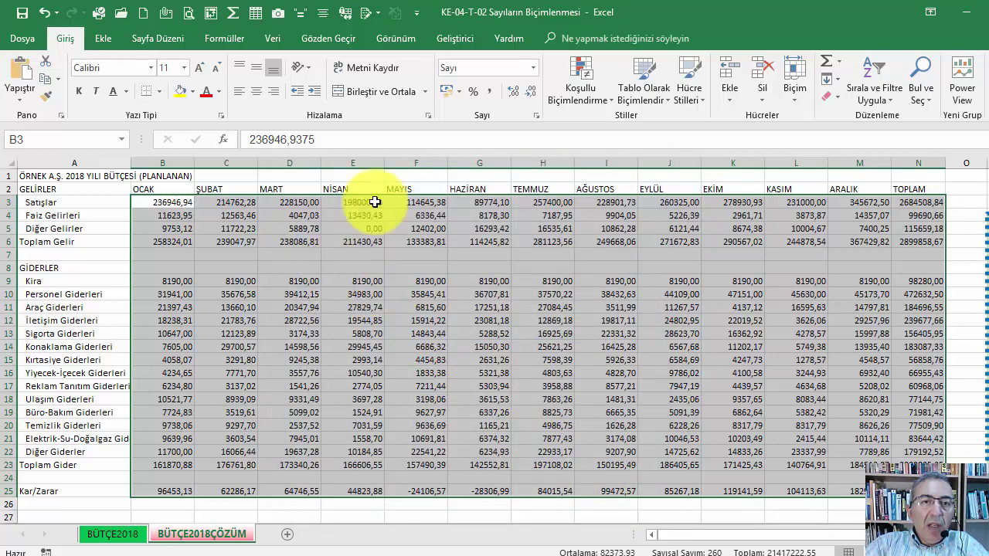
# Step: Format the budget figures in B3:N25 with the comma style, and apply the ₺ Türkçe accounting format to them
pyautogui.click(489, 91)
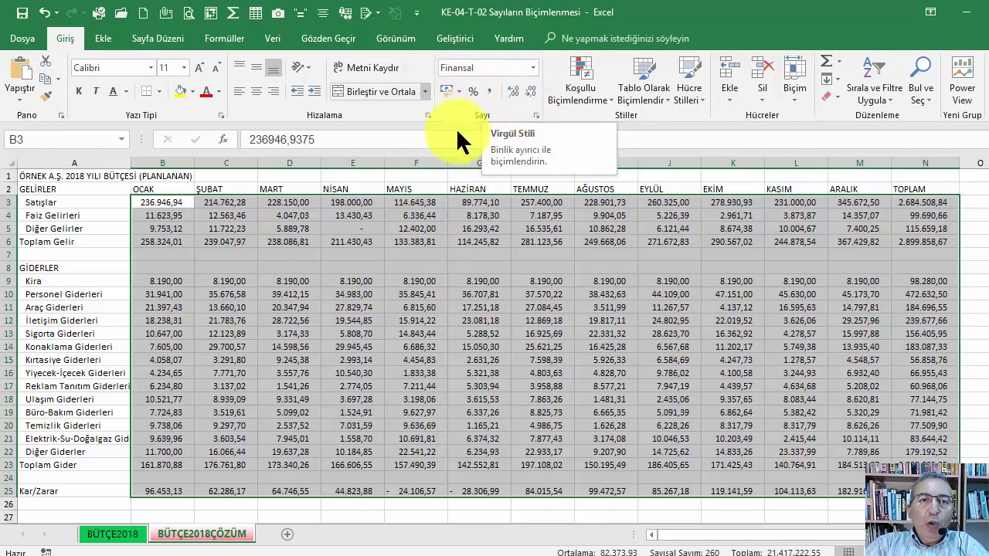
pyautogui.click(533, 69)
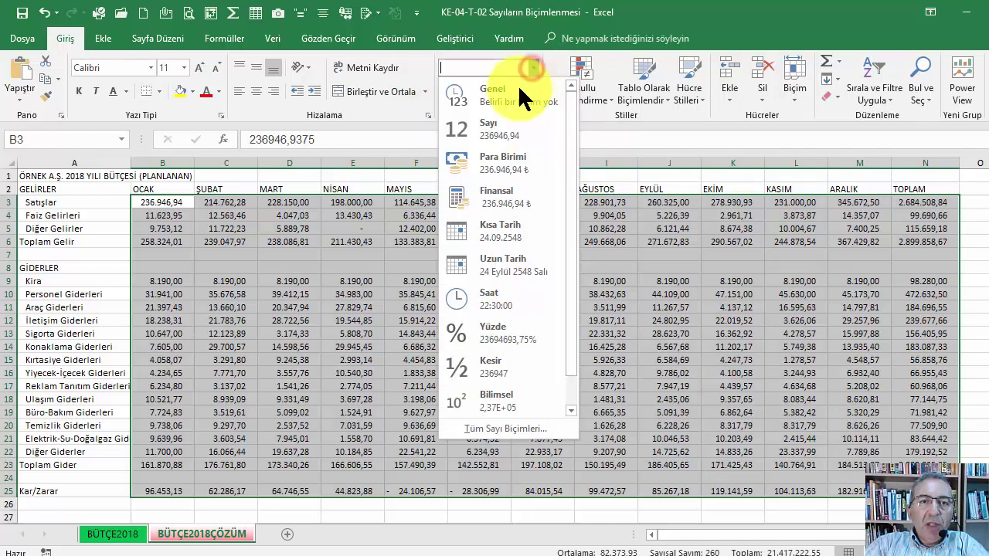
pyautogui.click(491, 122)
pyautogui.click(493, 91)
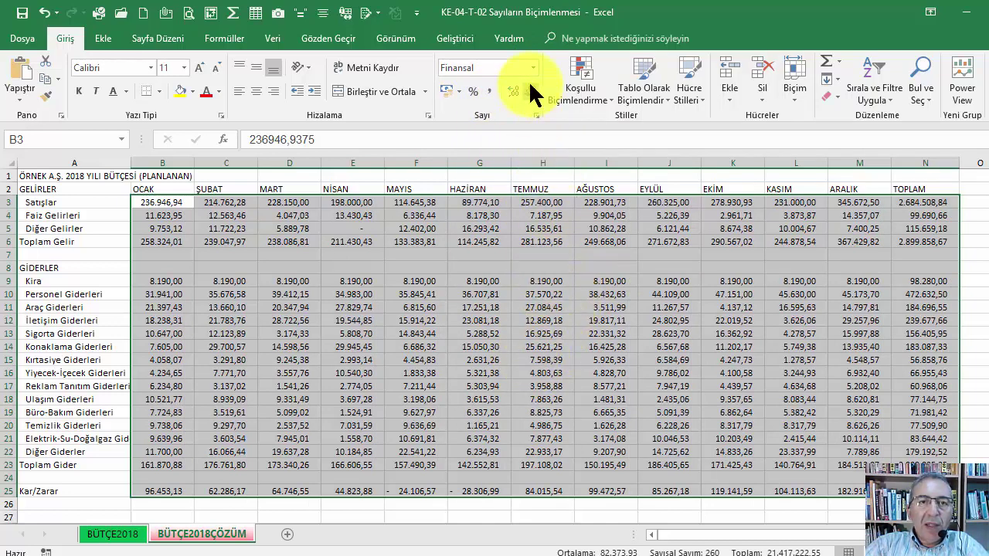
pyautogui.click(458, 91)
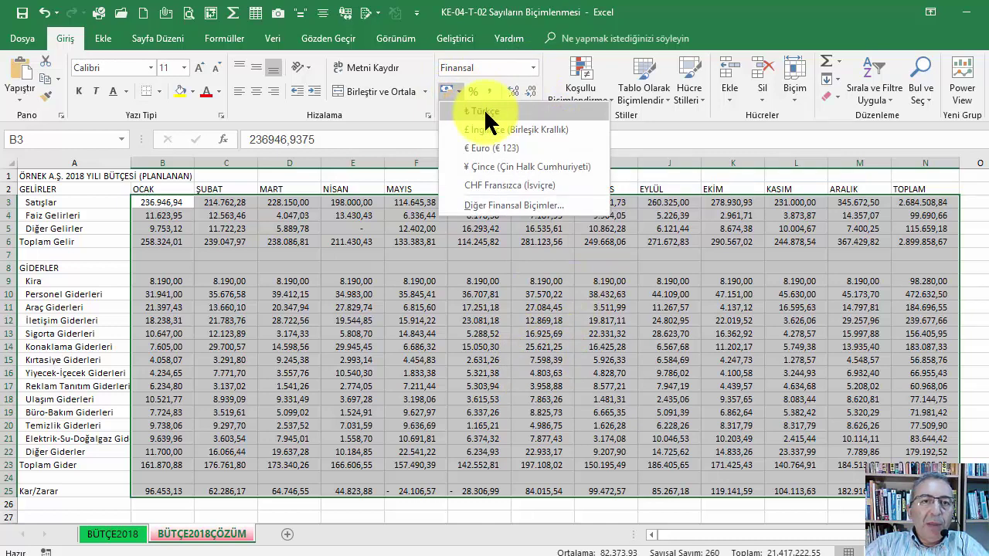
pyautogui.click(487, 115)
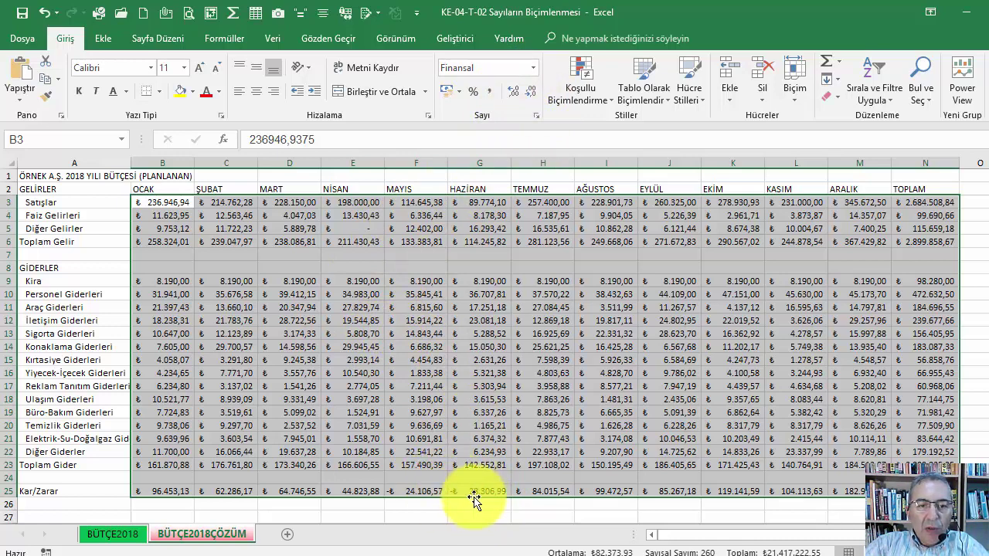
# Step: Format the figures in B3:N25 as Para Birimi with the ₺ Türkçe symbol, two decimals and red, minus-signed negatives
pyautogui.rightClick(421, 215)
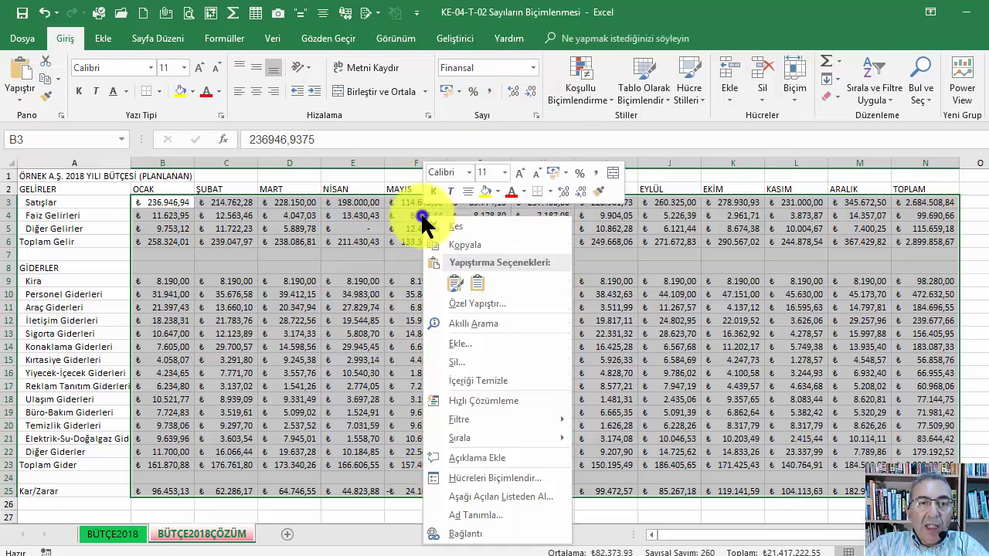
pyautogui.click(495, 479)
pyautogui.click(340, 289)
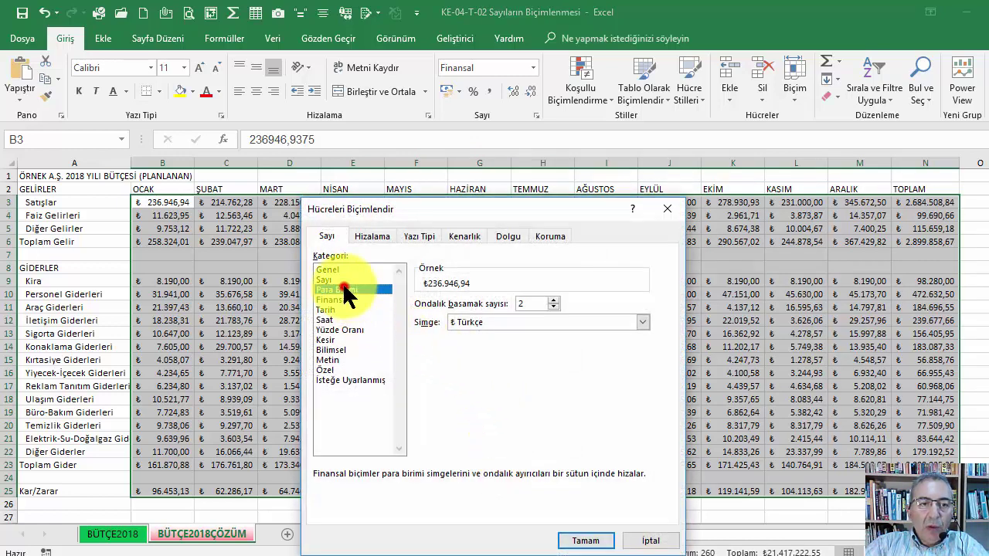
pyautogui.click(450, 381)
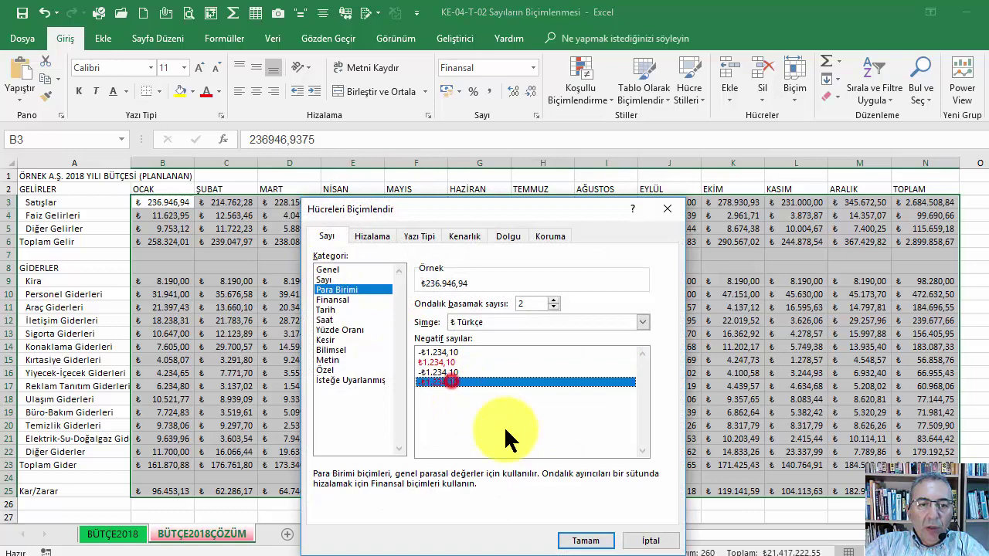
pyautogui.click(580, 540)
pyautogui.click(525, 373)
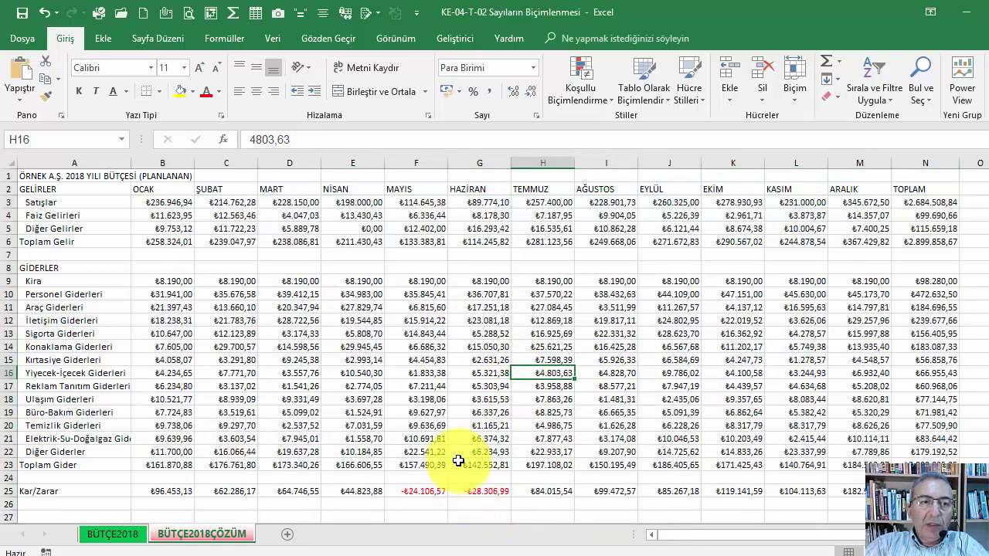
# Step: Examine how negative results are displayed in the Kar/Zarar row, checking the MAYIS result in F25
pyautogui.scroll(-6, 475, 409)
pyautogui.scroll(6, 483, 408)
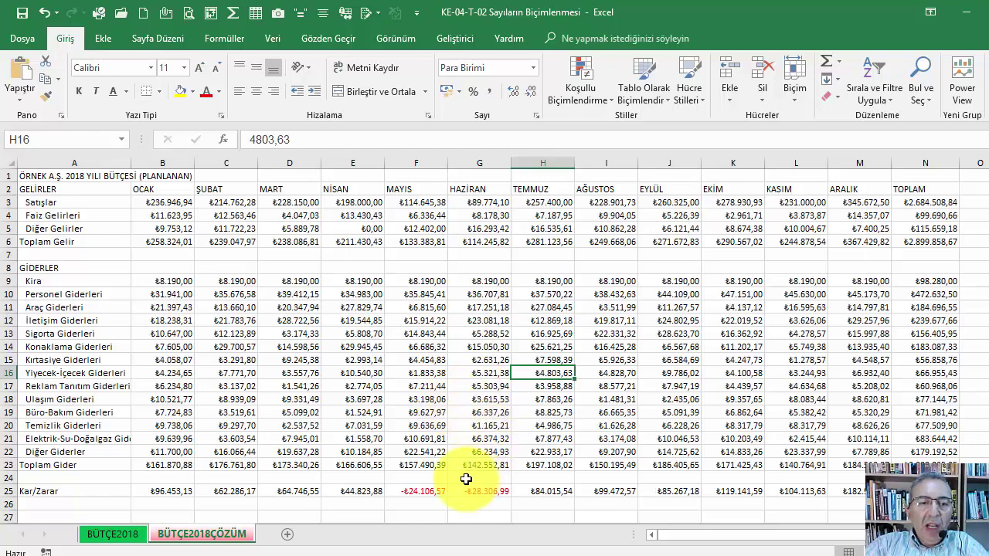
pyautogui.scroll(-3, 415, 435)
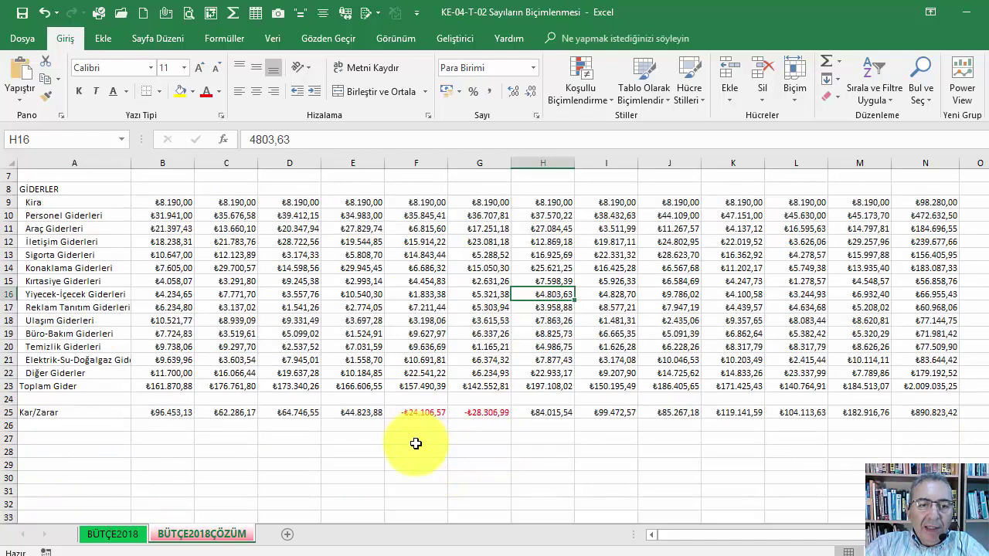
pyautogui.scroll(3, 417, 442)
pyautogui.scroll(-1, 417, 443)
pyautogui.click(419, 451)
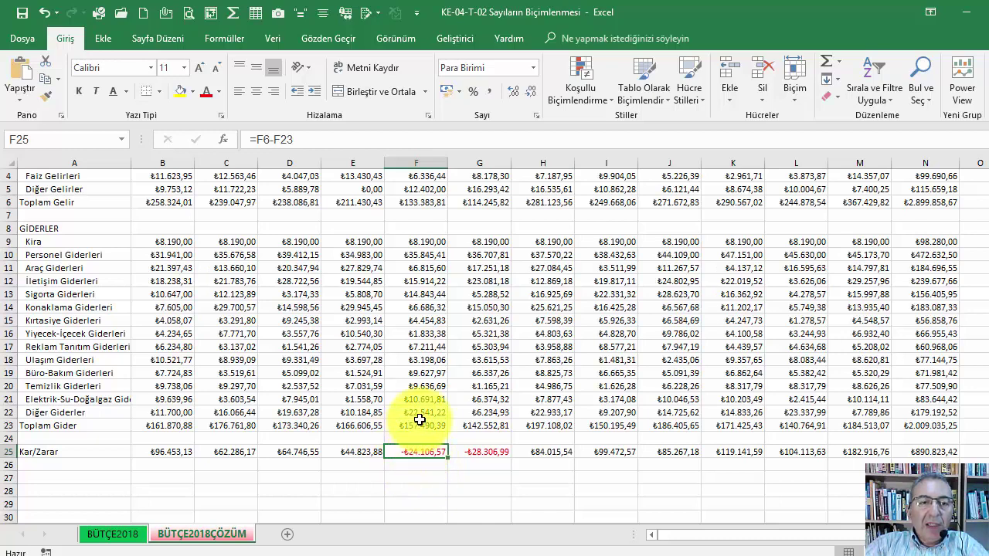
pyautogui.scroll(1, 379, 395)
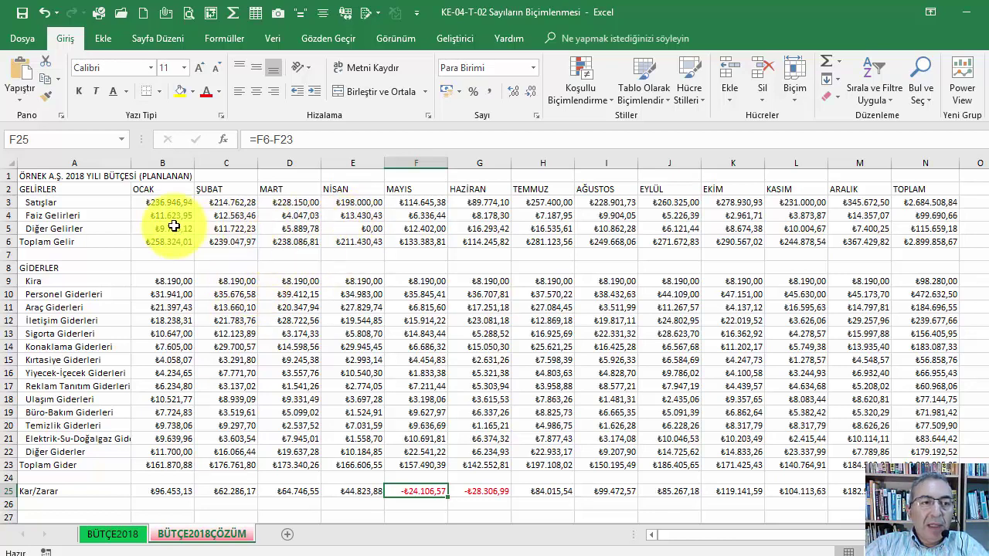
# Step: Select all budget figures in B3:N25 and set their number format to Sayı
pyautogui.click(168, 203)
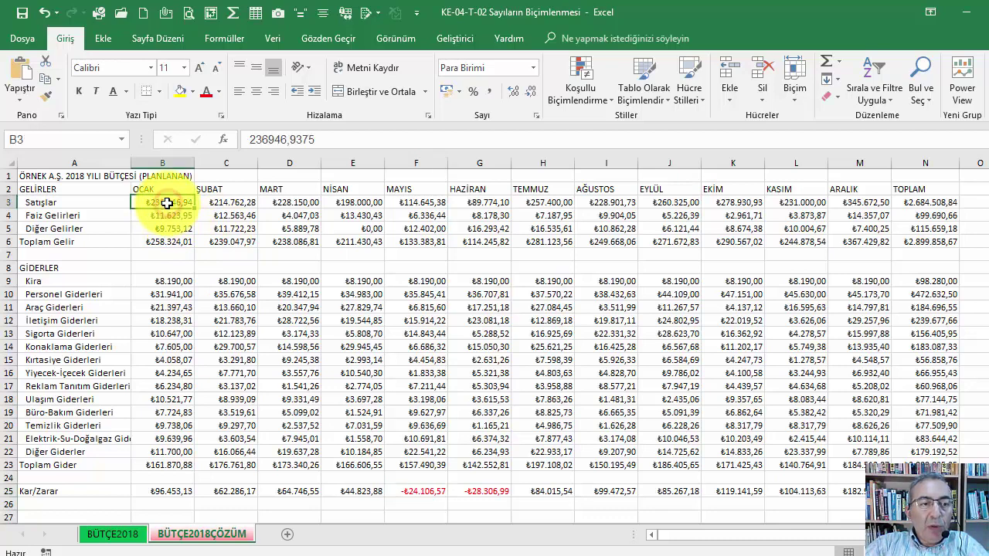
pyautogui.hotkey('ctrl', 'shift', 'Right')
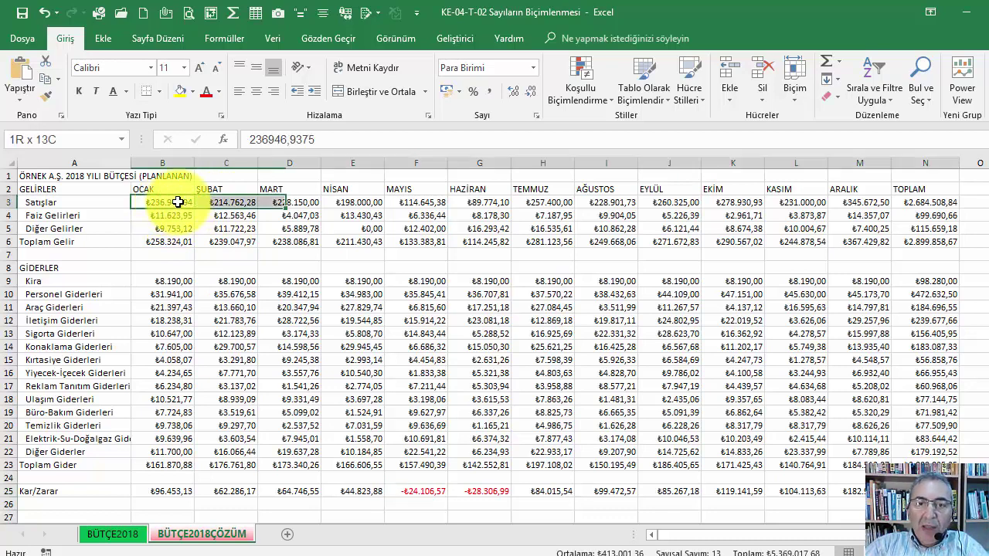
pyautogui.hotkey('ctrl', 'shift', 'Down')
pyautogui.hotkey('ctrl', 'shift', 'Down')
pyautogui.hotkey('ctrl', 'shift', 'Down')
pyautogui.hotkey('ctrl', 'shift', 'Down')
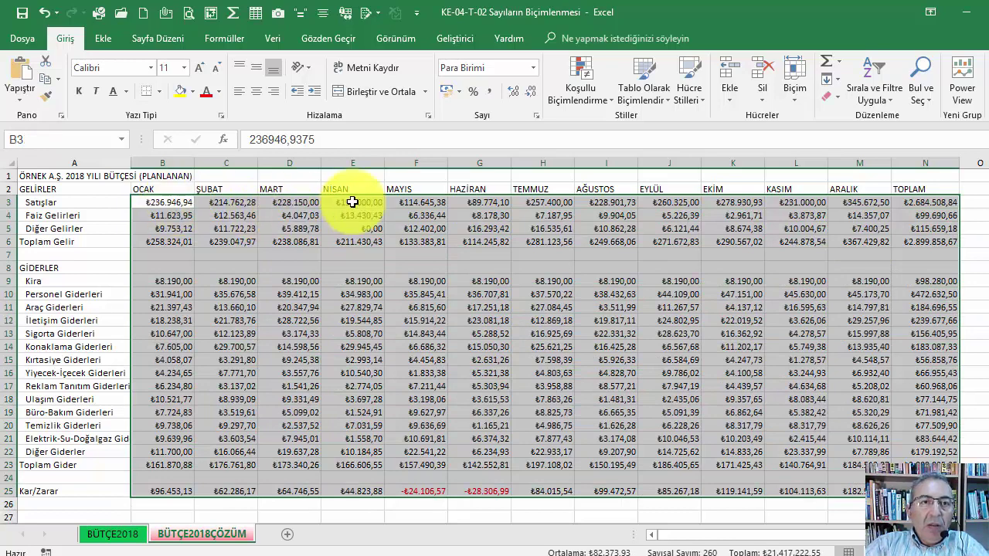
pyautogui.click(532, 68)
pyautogui.click(499, 128)
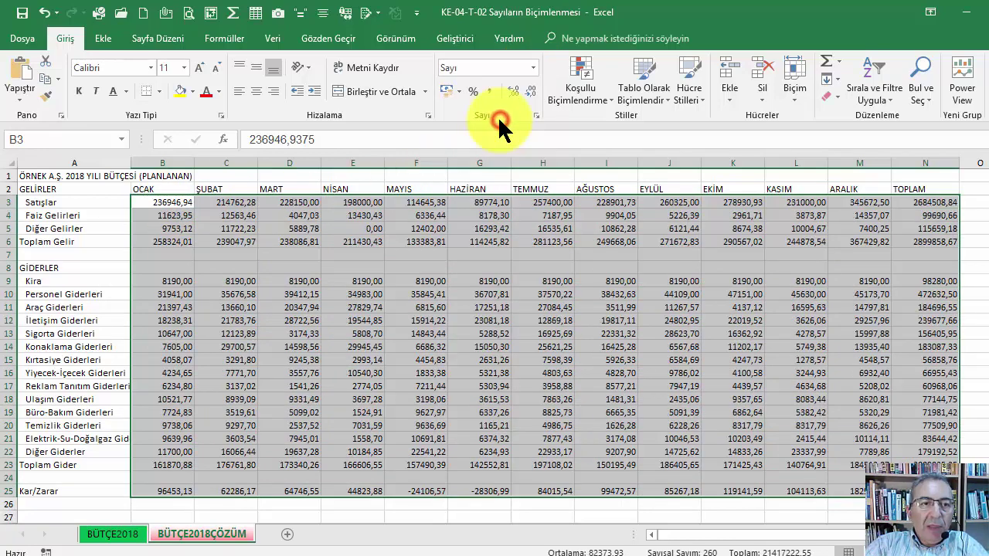
# Step: Clear the formats of the figures in B3:N25 and set their number format to Sayı
pyautogui.click(839, 97)
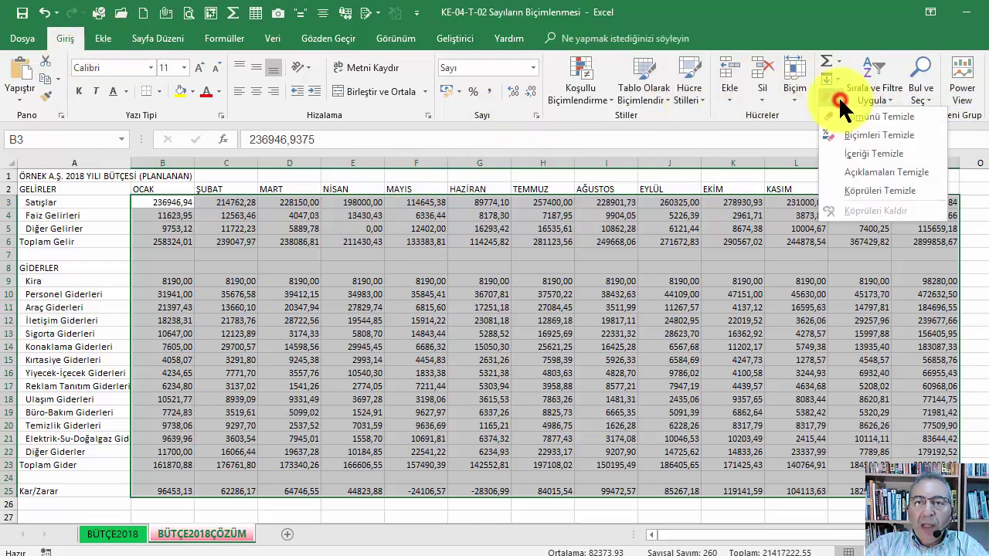
pyautogui.click(860, 134)
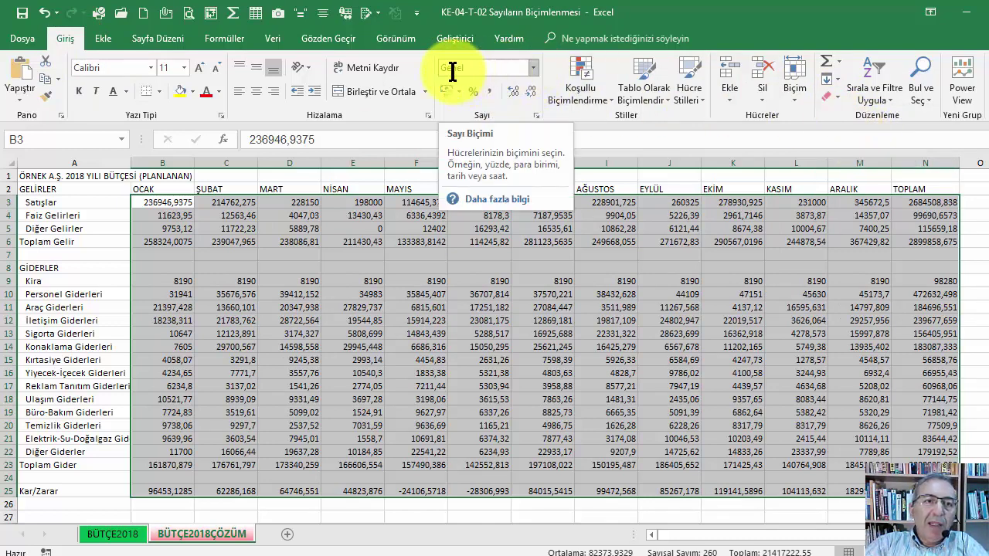
pyautogui.click(534, 75)
pyautogui.click(496, 130)
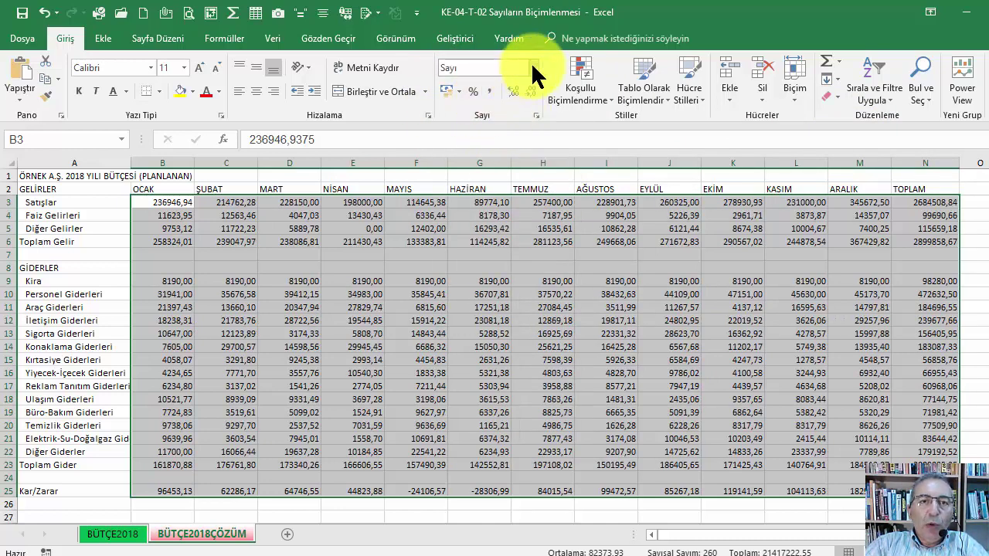
# Step: Set the number format of the figures in B3:N25 to Genel, and apply the comma style to them
pyautogui.click(532, 69)
pyautogui.click(498, 94)
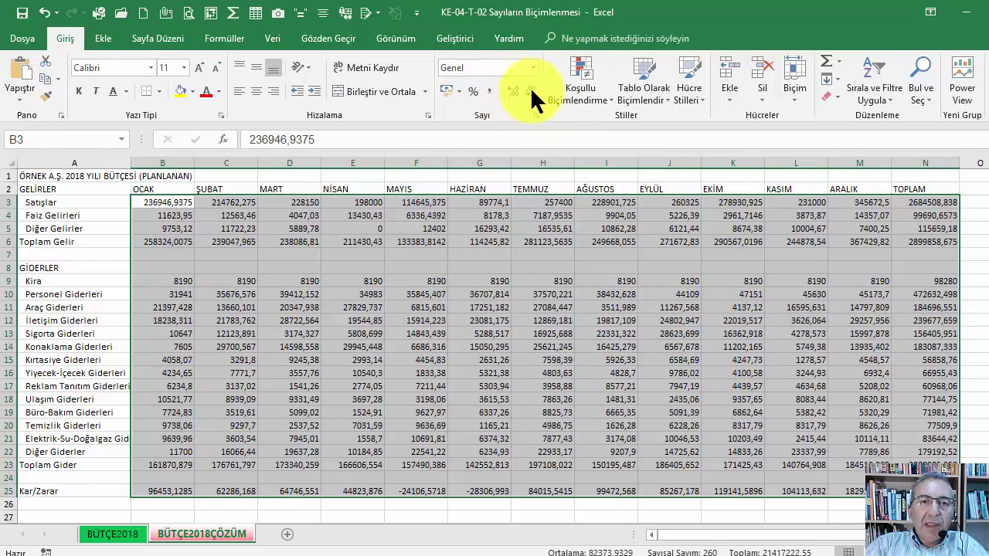
pyautogui.click(490, 92)
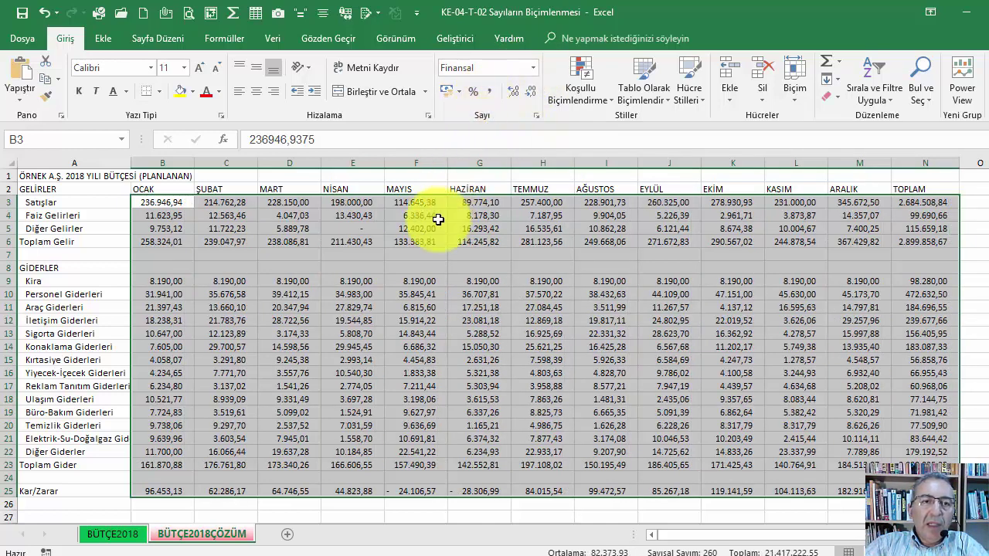
# Step: Clear the formats of the figures in B3:N25 and reapply the comma style
pyautogui.click(838, 93)
pyautogui.click(851, 136)
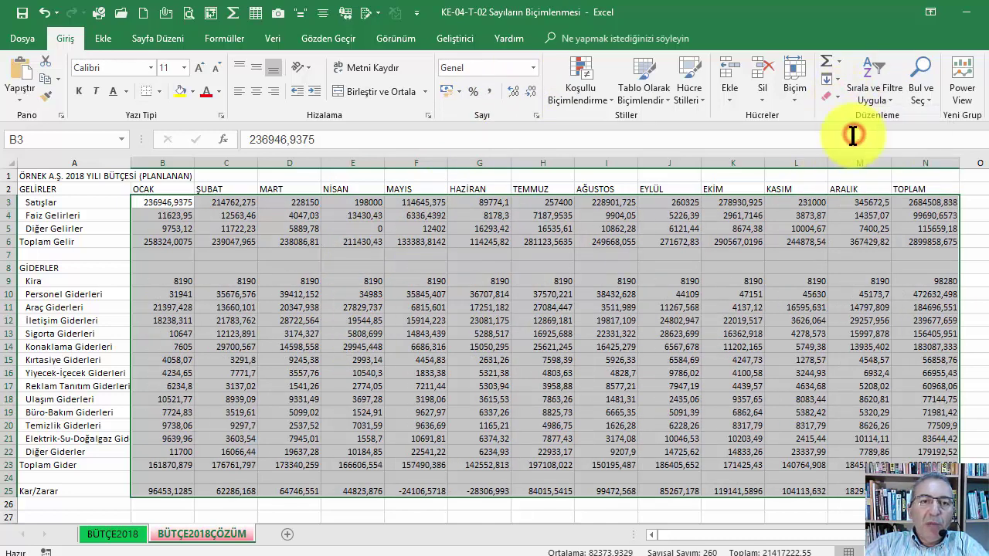
pyautogui.click(491, 92)
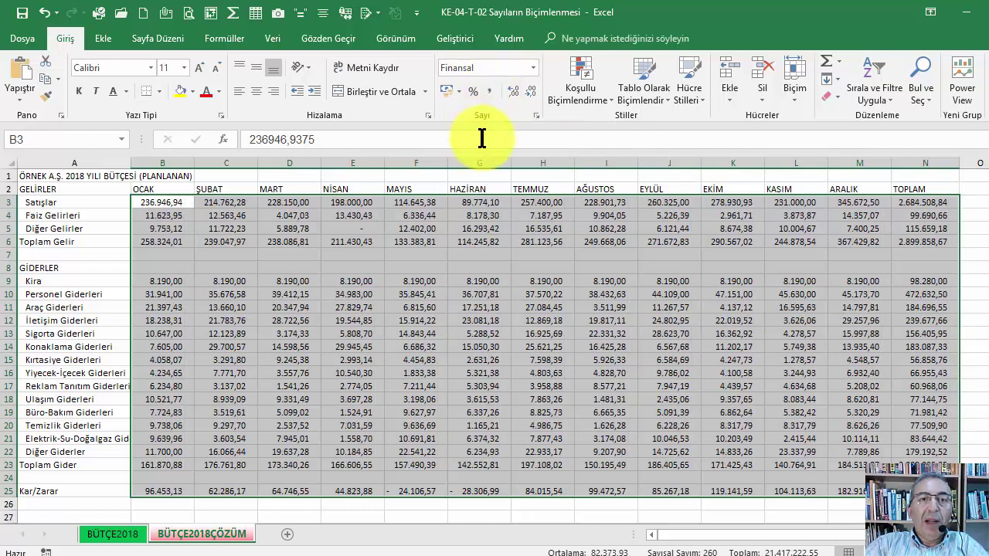
# Step: Examine the number format categories and their options, from Sayı to the İsteğe Uyarlanmış format codes, without applying any
pyautogui.click(532, 68)
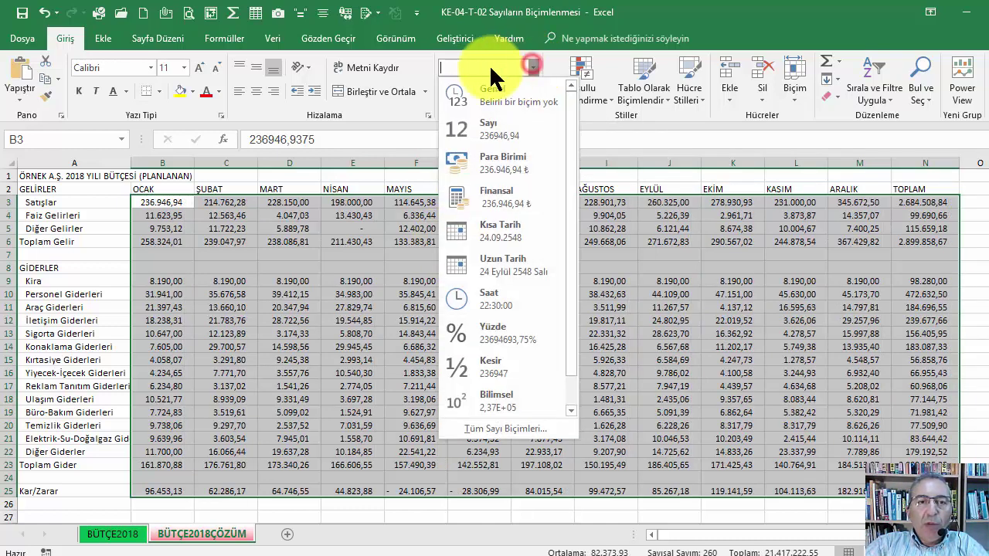
pyautogui.rightClick(355, 244)
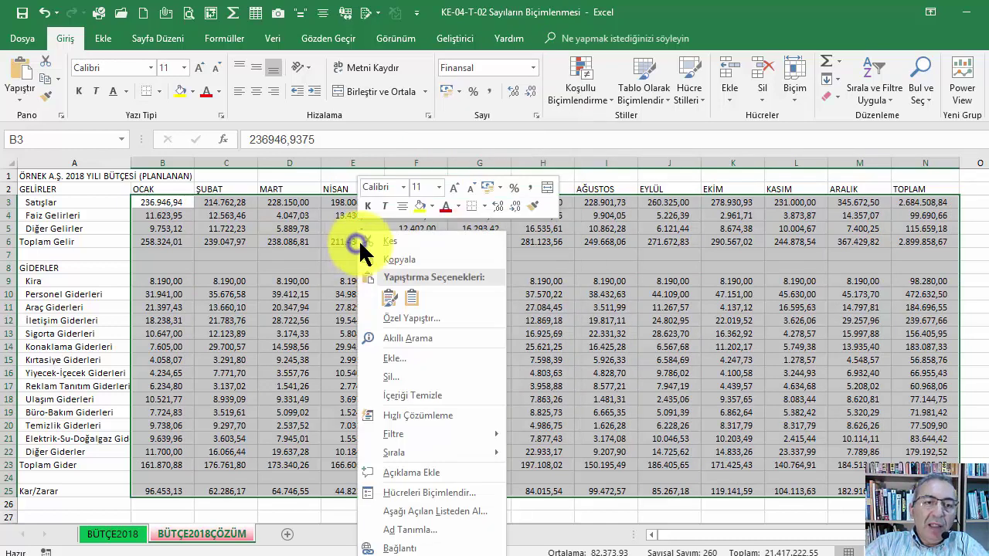
pyautogui.click(416, 492)
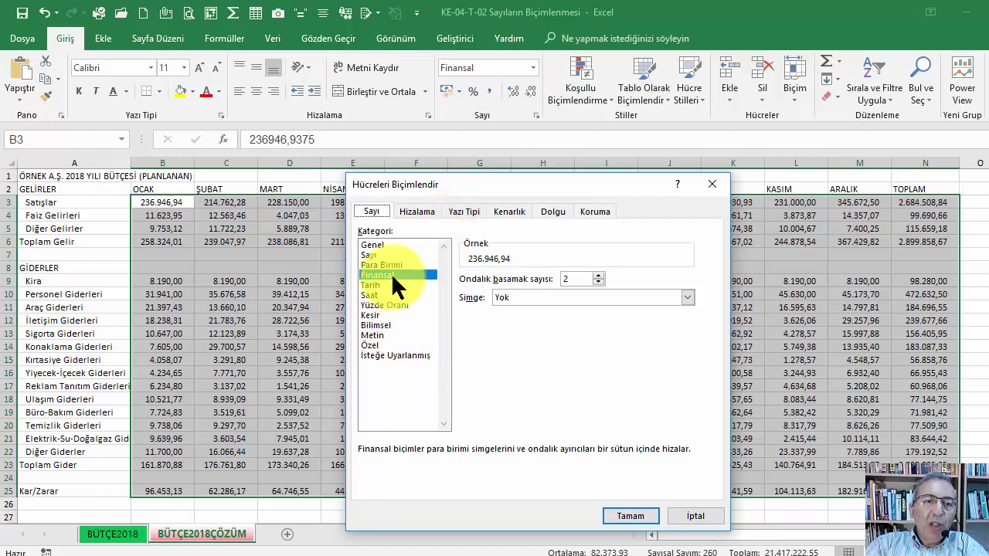
pyautogui.click(370, 255)
pyautogui.click(377, 265)
pyautogui.click(379, 296)
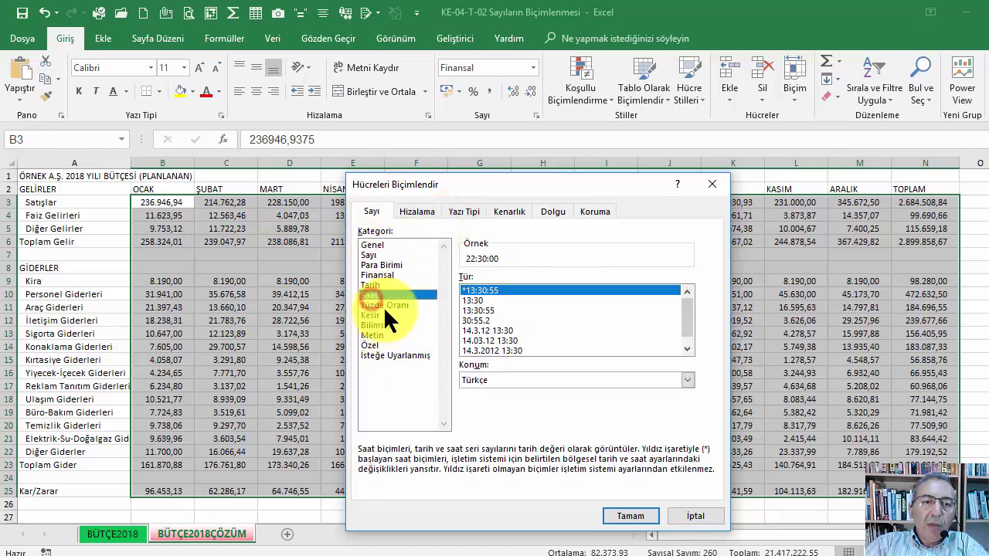
pyautogui.click(383, 305)
pyautogui.click(385, 325)
pyautogui.click(390, 345)
pyautogui.click(400, 353)
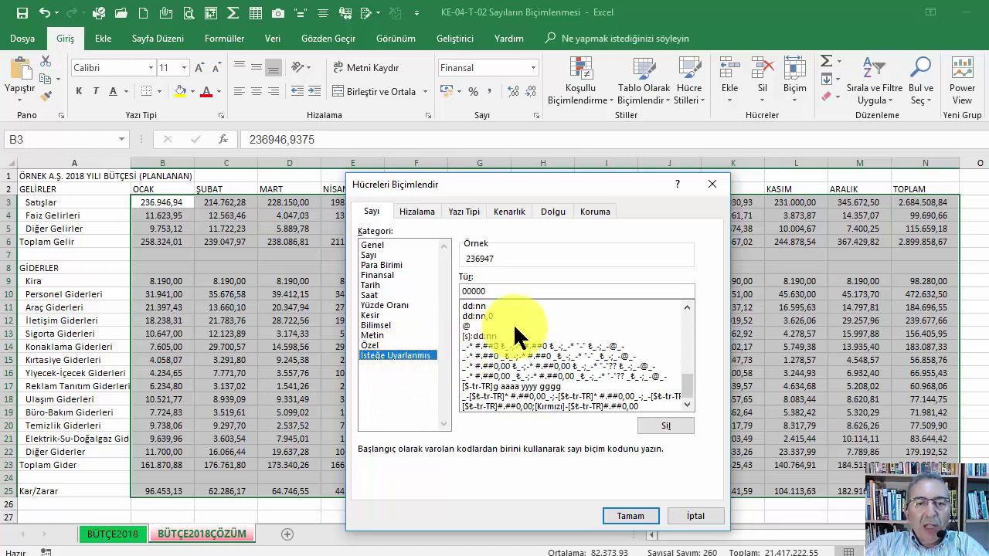
pyautogui.moveTo(686, 384); pyautogui.dragTo(702, 309)
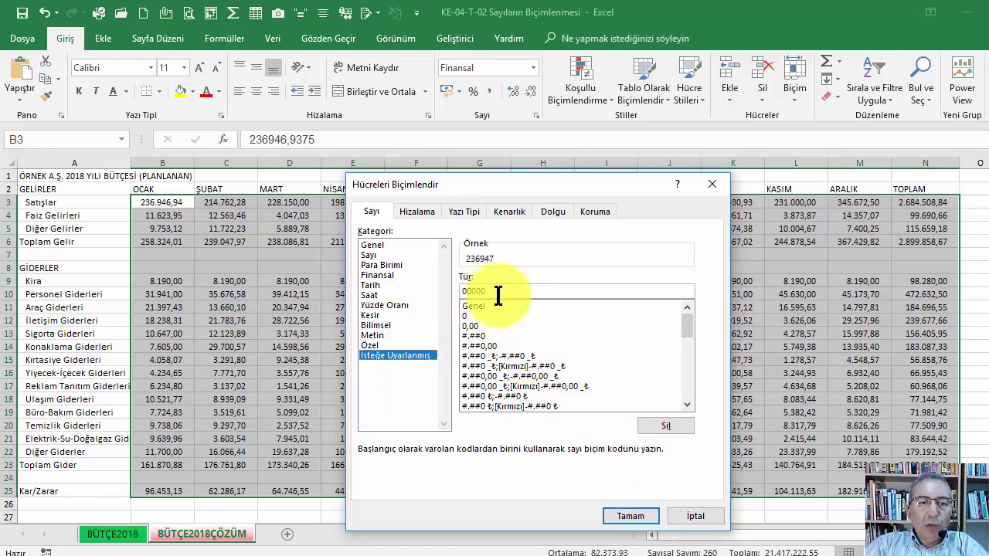
pyautogui.click(371, 255)
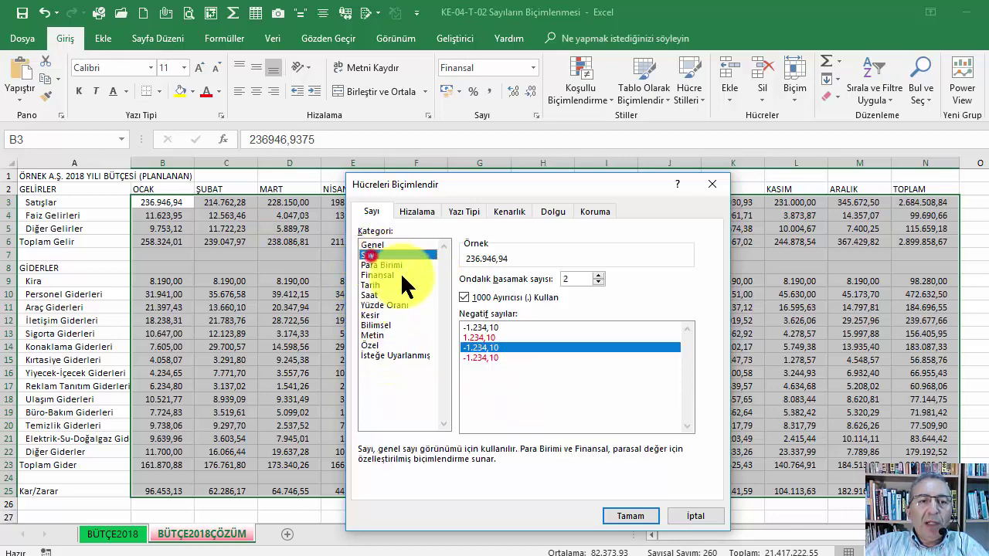
pyautogui.click(676, 510)
pyautogui.click(506, 347)
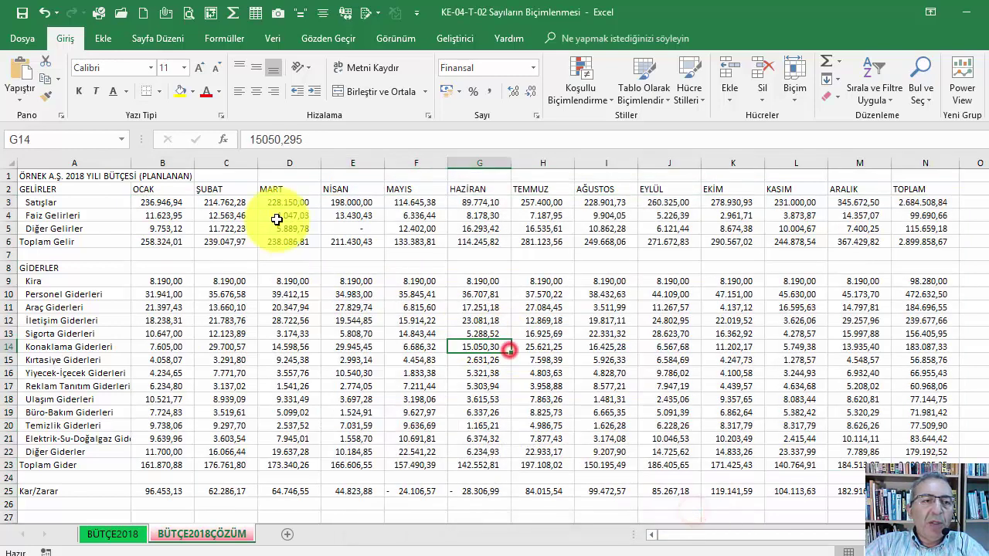
# Step: Select all budget figures in B3:N25 and apply the accounting number format with the ₺ symbol
pyautogui.click(184, 202)
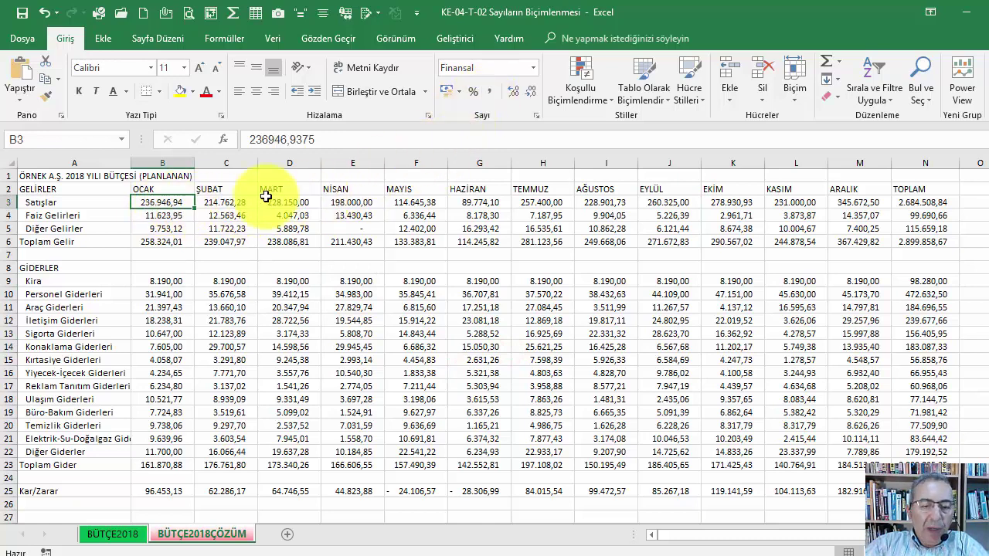
pyautogui.hotkey('shift', 'Down')
pyautogui.hotkey('shift', 'Down')
pyautogui.hotkey('shift', 'Down')
pyautogui.hotkey('shift', 'Down')
pyautogui.hotkey('shift', 'Down')
pyautogui.hotkey('shift', 'Down')
pyautogui.hotkey('shift', 'Down')
pyautogui.hotkey('shift', 'Down')
pyautogui.hotkey('shift', 'Down')
pyautogui.hotkey('shift', 'Down')
pyautogui.hotkey('shift', 'Down')
pyautogui.hotkey('shift', 'Down')
pyautogui.hotkey('shift', 'Down')
pyautogui.hotkey('shift', 'Down')
pyautogui.hotkey('shift', 'Down')
pyautogui.hotkey('shift', 'Down')
pyautogui.hotkey('shift', 'Down')
pyautogui.hotkey('shift', 'Down')
pyautogui.hotkey('shift', 'Down')
pyautogui.hotkey('shift', 'Down')
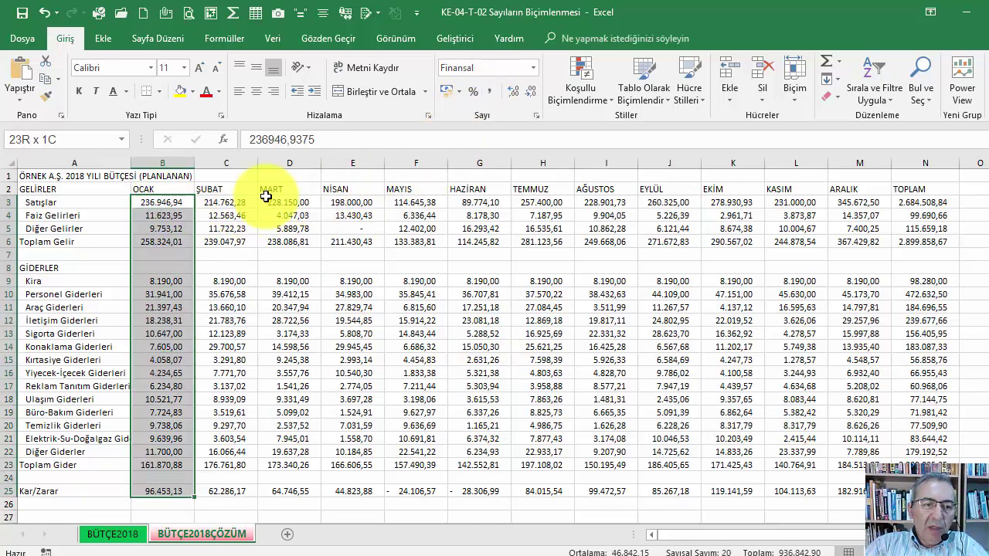
pyautogui.hotkey('ctrl', 'shift', 'Right')
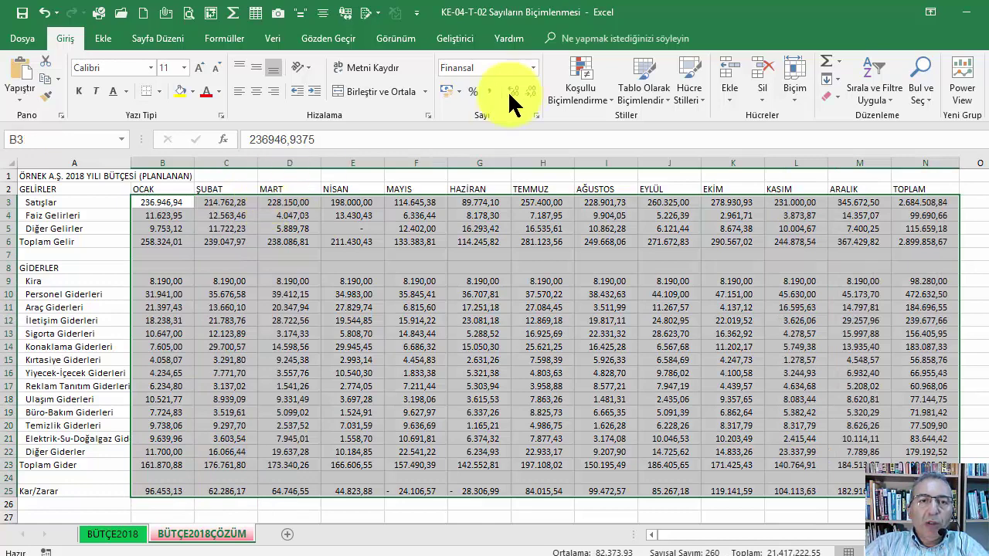
pyautogui.click(464, 92)
pyautogui.click(474, 108)
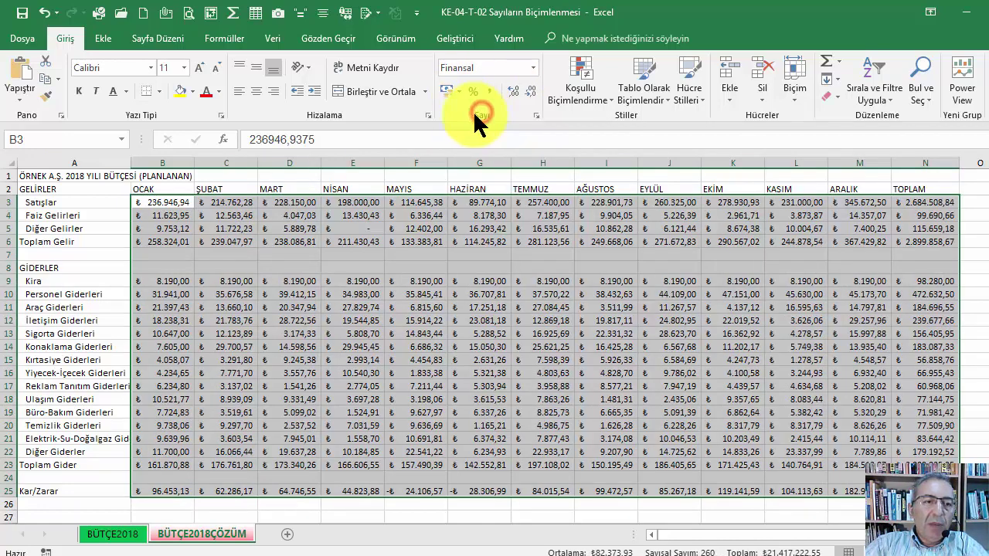
pyautogui.click(330, 284)
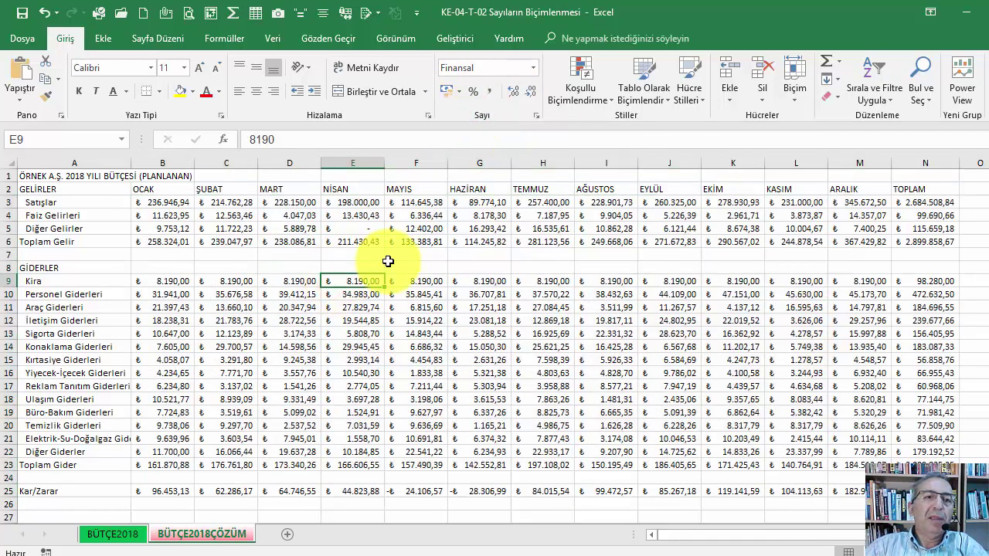